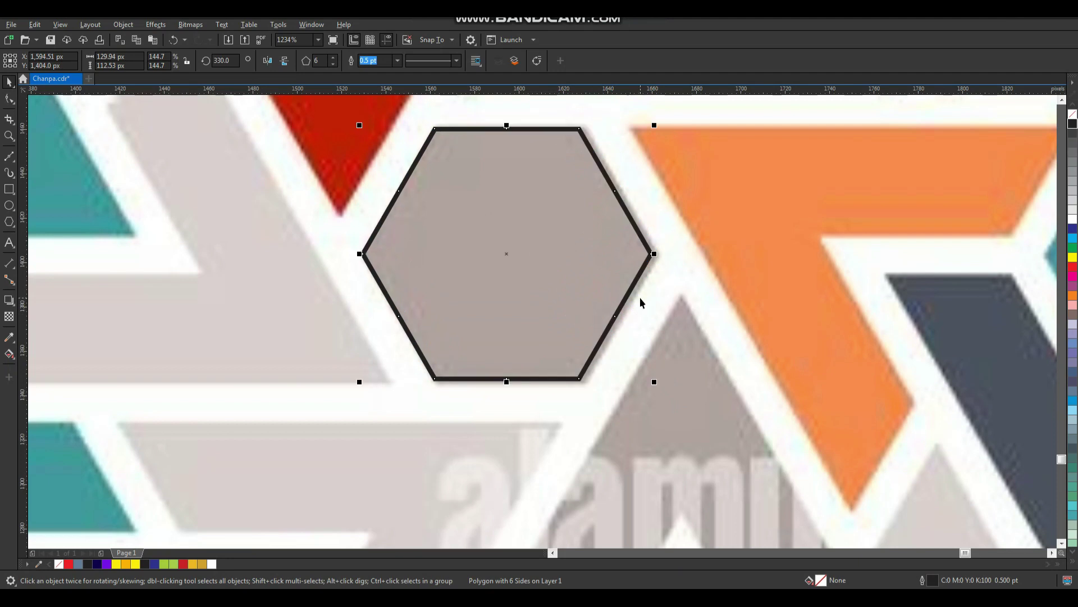
- Enlarge the hexagon outline proportionally to about 133 × 115 px to fit the grey hexagon in the reference image
drag(655, 382, 662, 387)
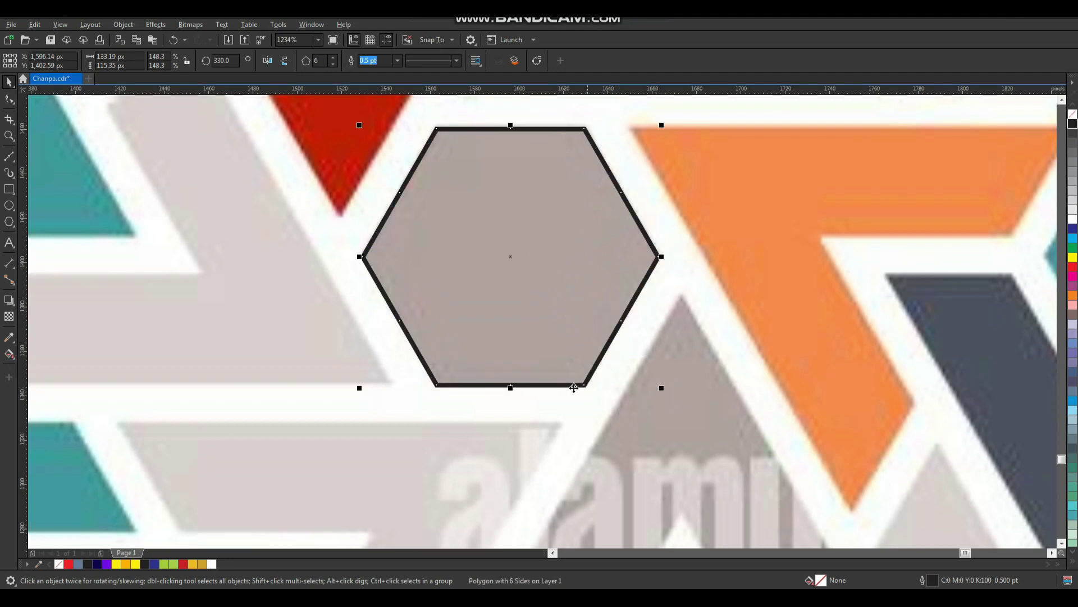
- Trace the red L-shaped chevron directly above the grey hexagon as a closed six-corner outline with the Bézier tool
scroll(554, 376, down, 2)
key(F2)
drag(396, 407, 623, 285)
click(624, 284)
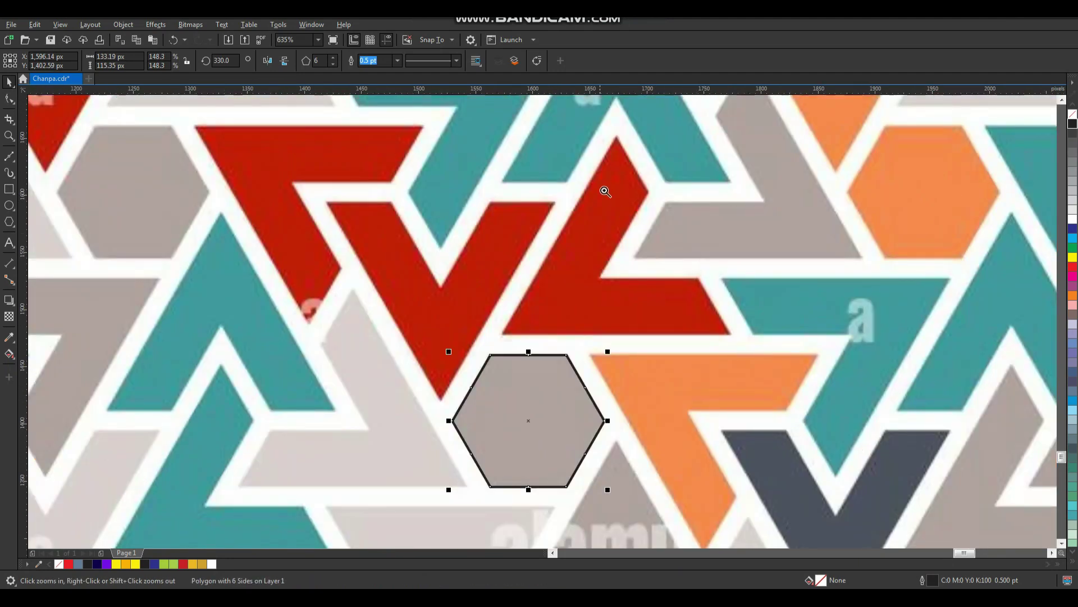
click(600, 250)
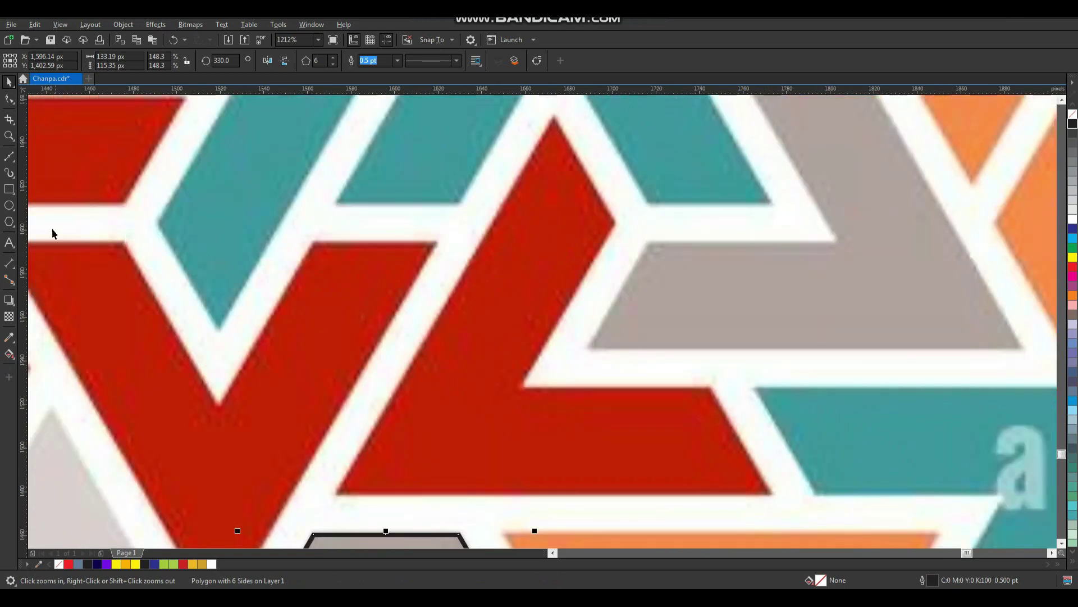
click(15, 164)
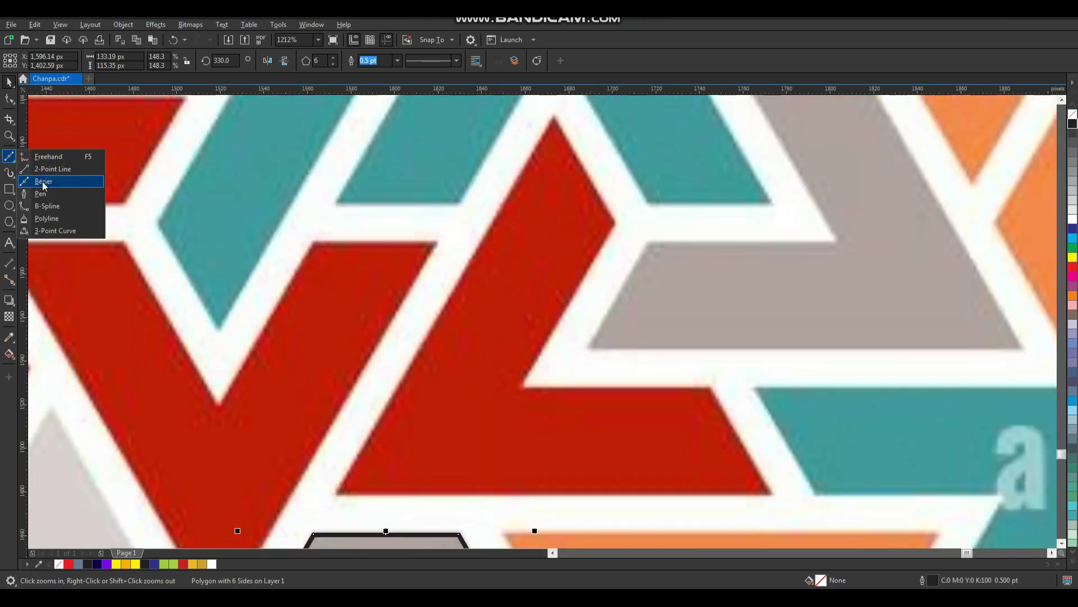
click(39, 180)
click(554, 117)
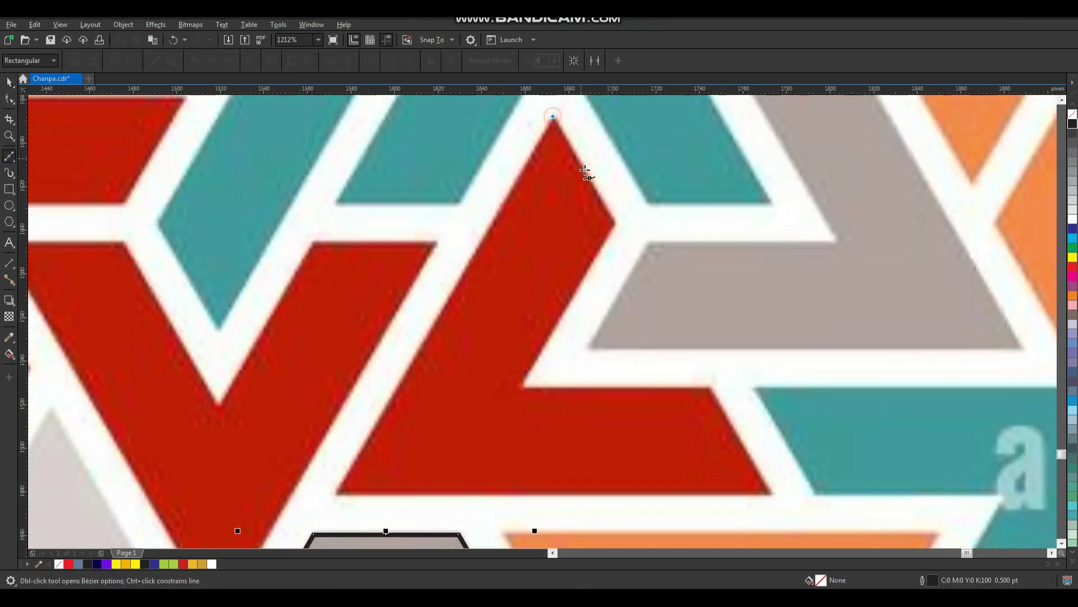
click(616, 222)
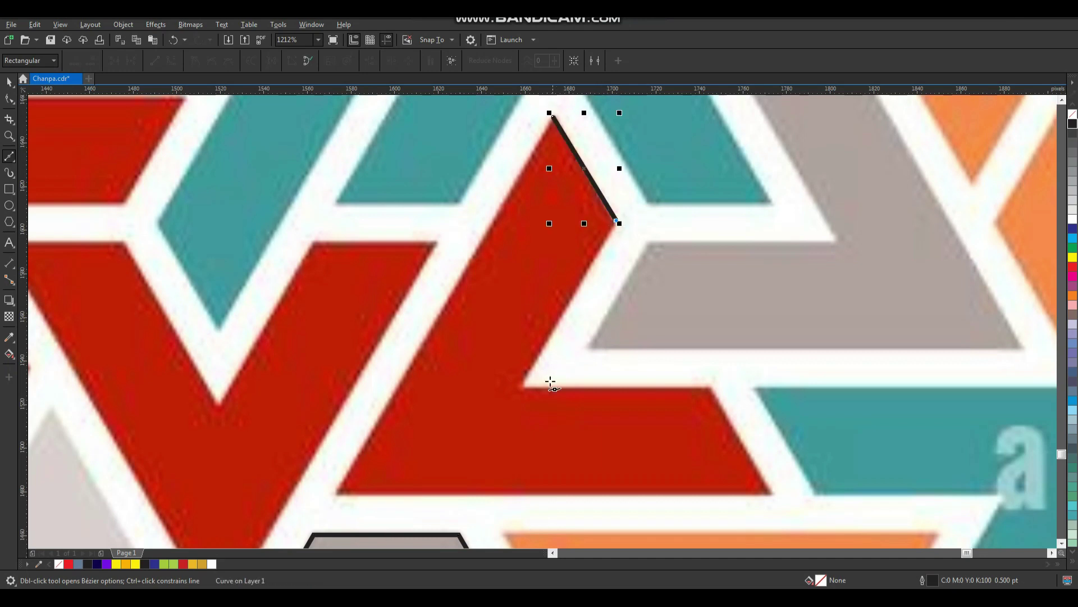
click(523, 387)
click(710, 386)
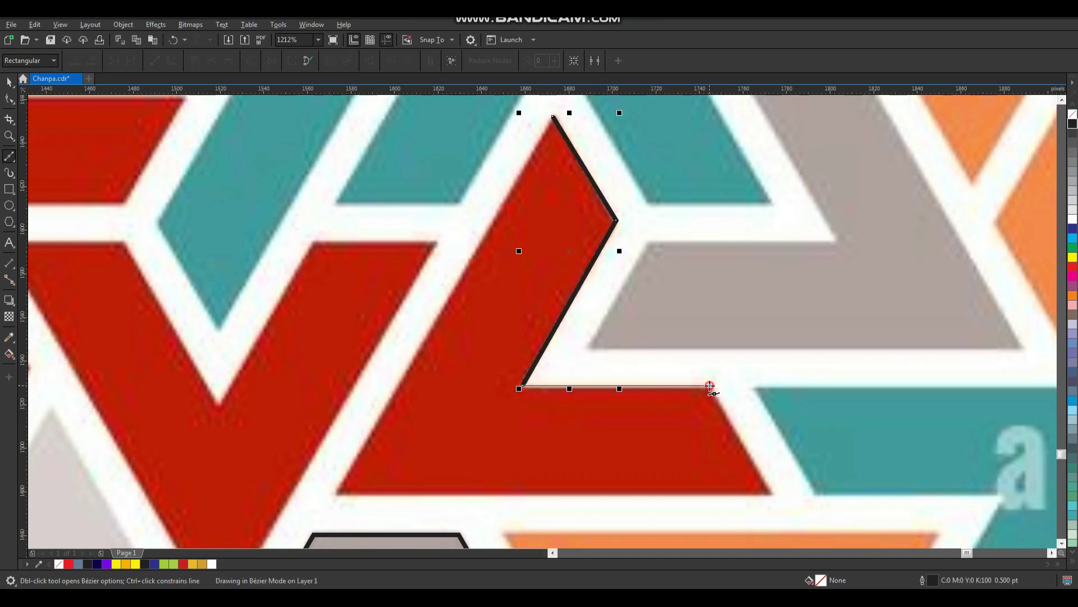
click(771, 493)
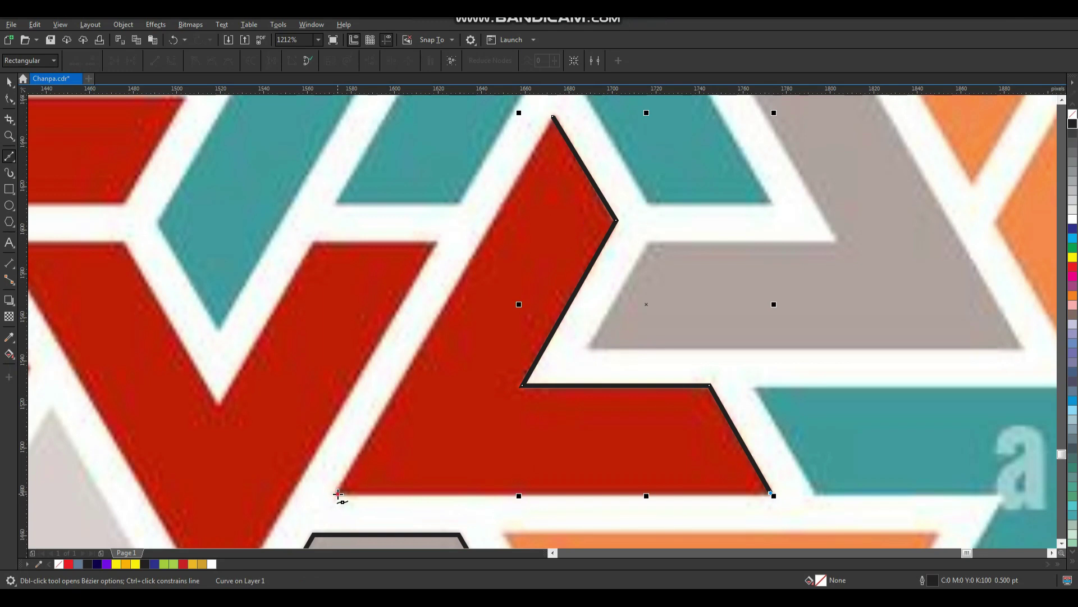
click(337, 494)
click(553, 116)
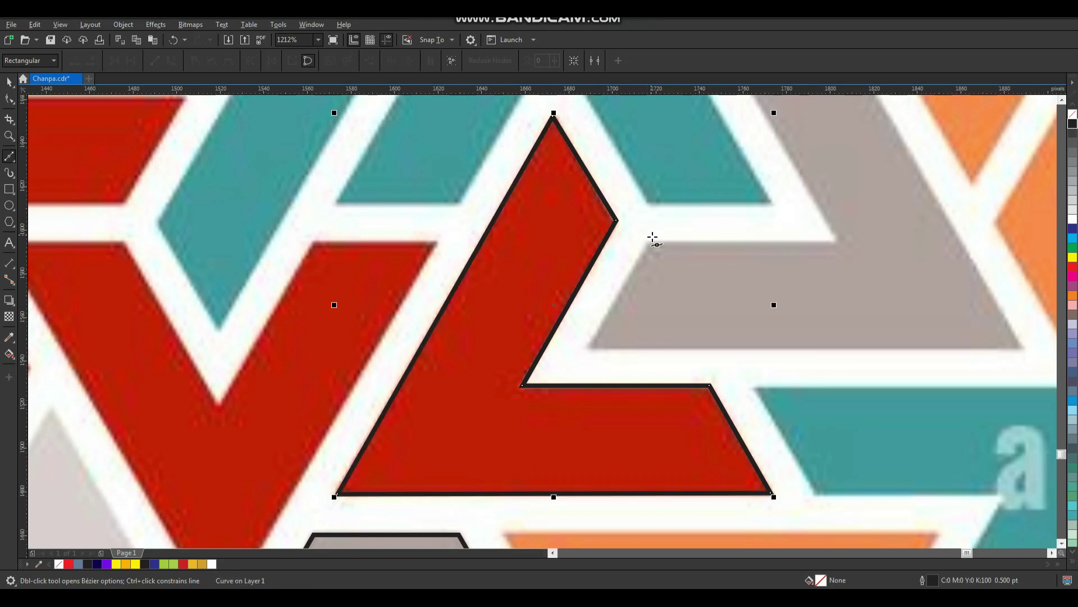
- Select the traced chevron and the hexagon together and set their outline width to 1.5 pt
key(space)
scroll(661, 248, down, 2)
key(F2)
drag(494, 195, 724, 420)
shift+click(531, 386)
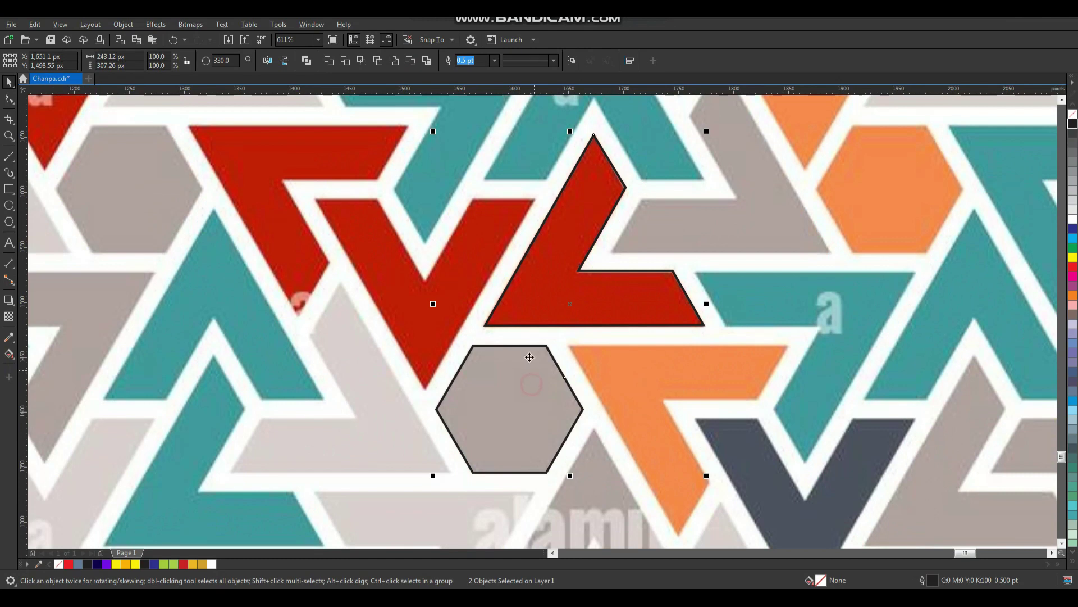
click(494, 61)
click(477, 114)
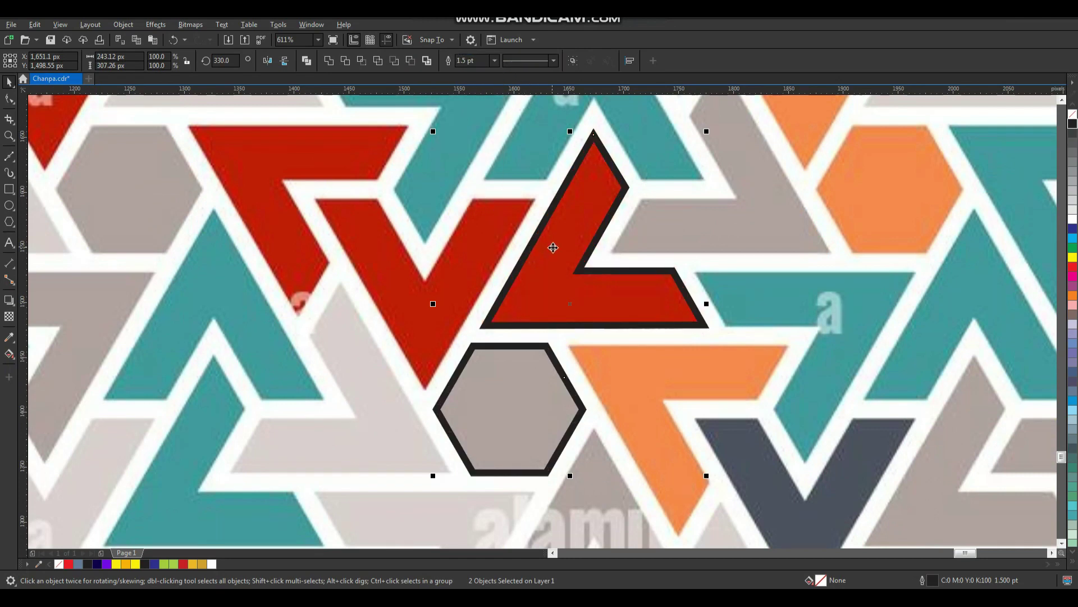
- Create a small concentric copy of the hexagon, about 14 × 12 px, as a centre mark
scroll(556, 248, down, 3)
click(626, 246)
click(567, 277)
click(569, 276)
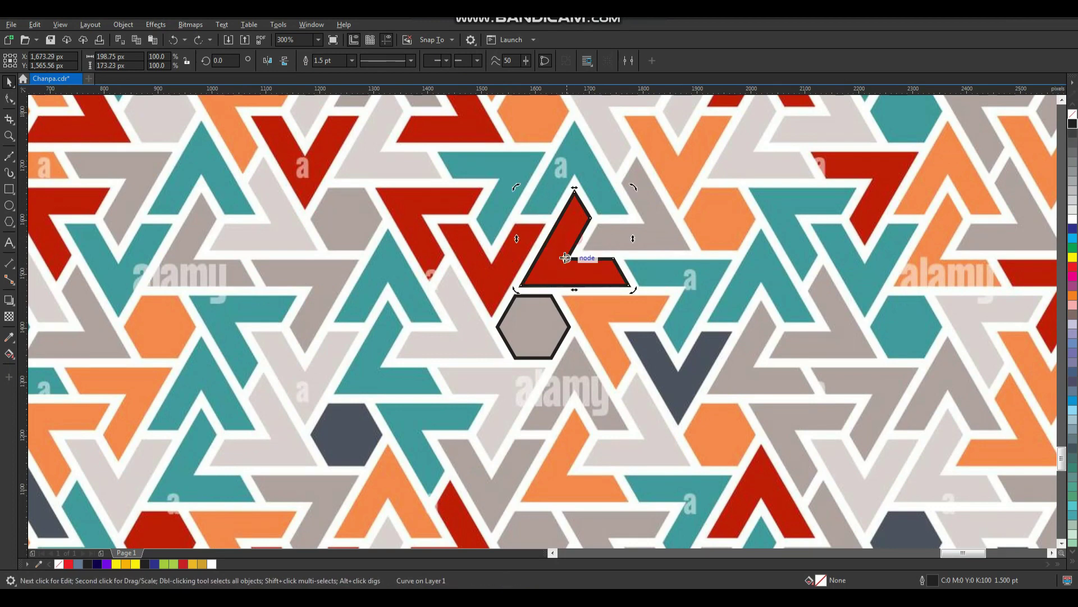
key(F2)
drag(496, 285, 564, 376)
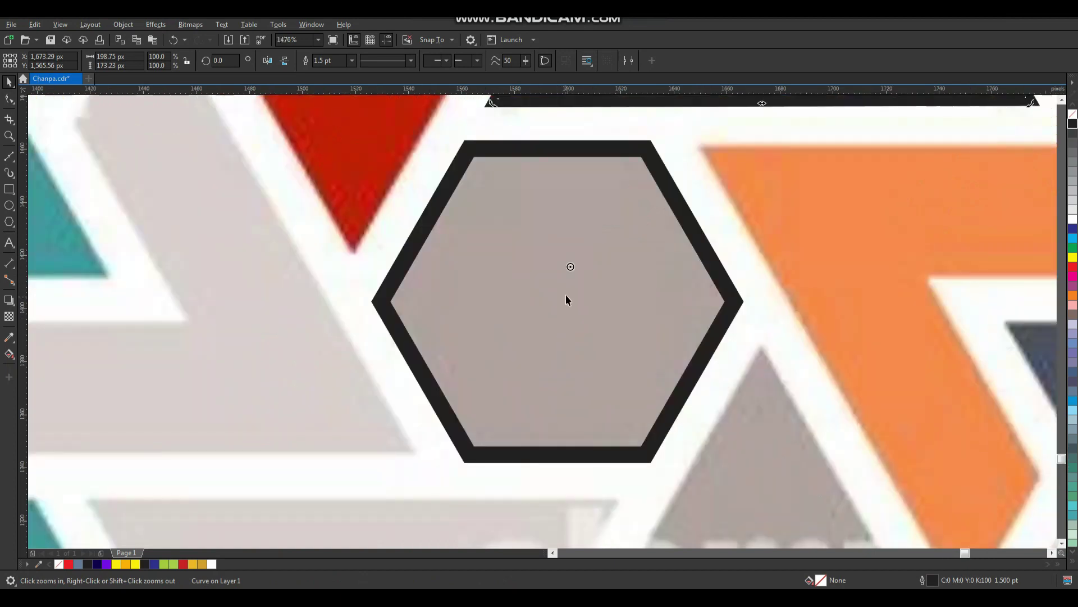
key(space)
click(633, 256)
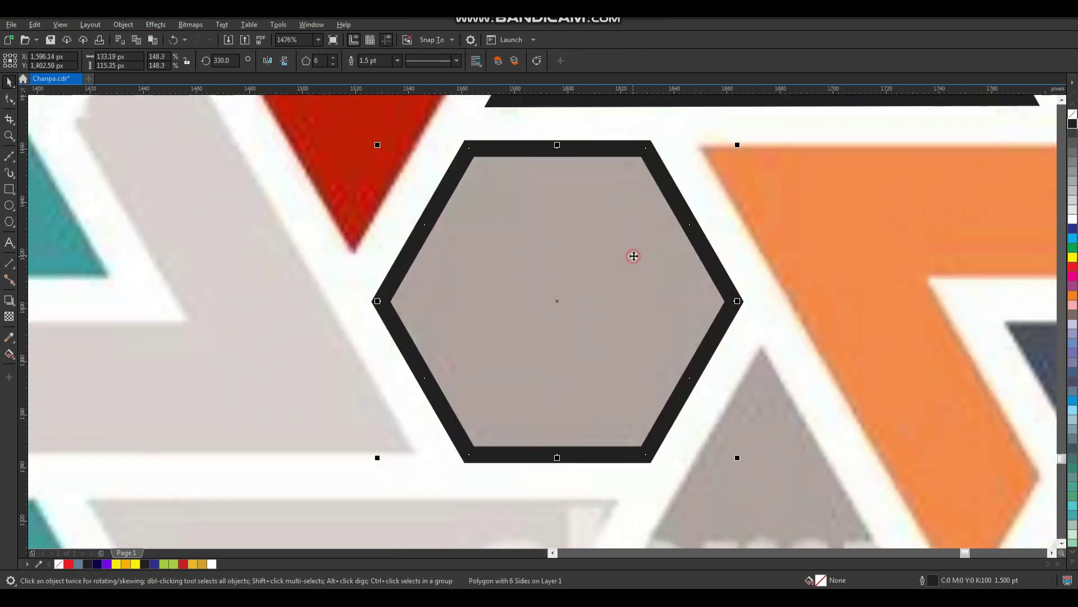
drag(739, 144, 636, 281)
scroll(573, 291, down, 2)
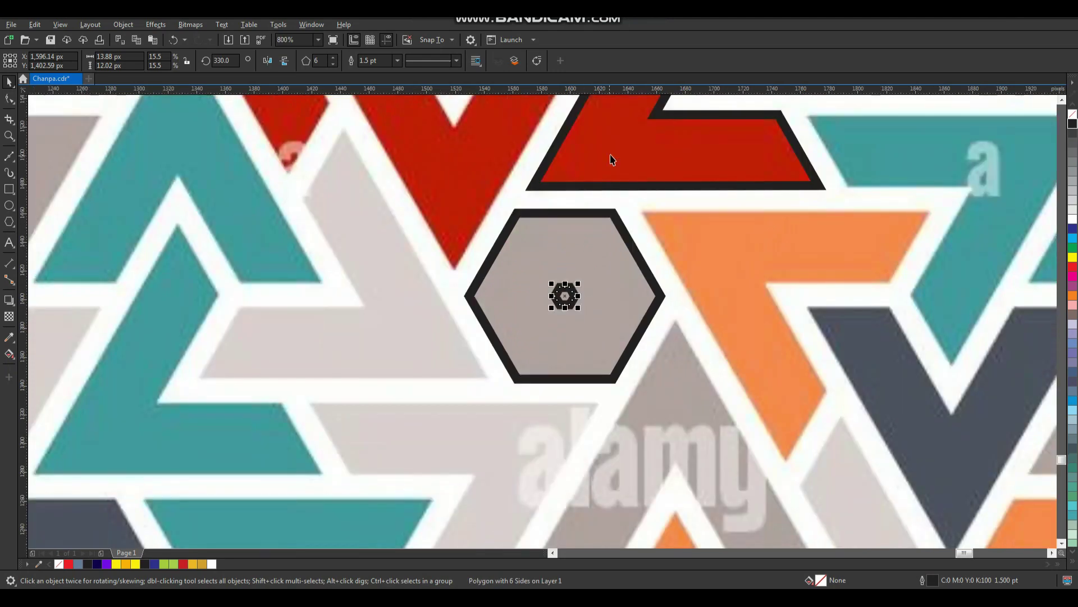
- Move the traced chevron's rotation centre onto the centre of the small hexagon
click(630, 144)
scroll(582, 263, down, 1)
key(F2)
drag(496, 322, 731, 139)
click(546, 254)
key(F2)
drag(416, 412, 488, 477)
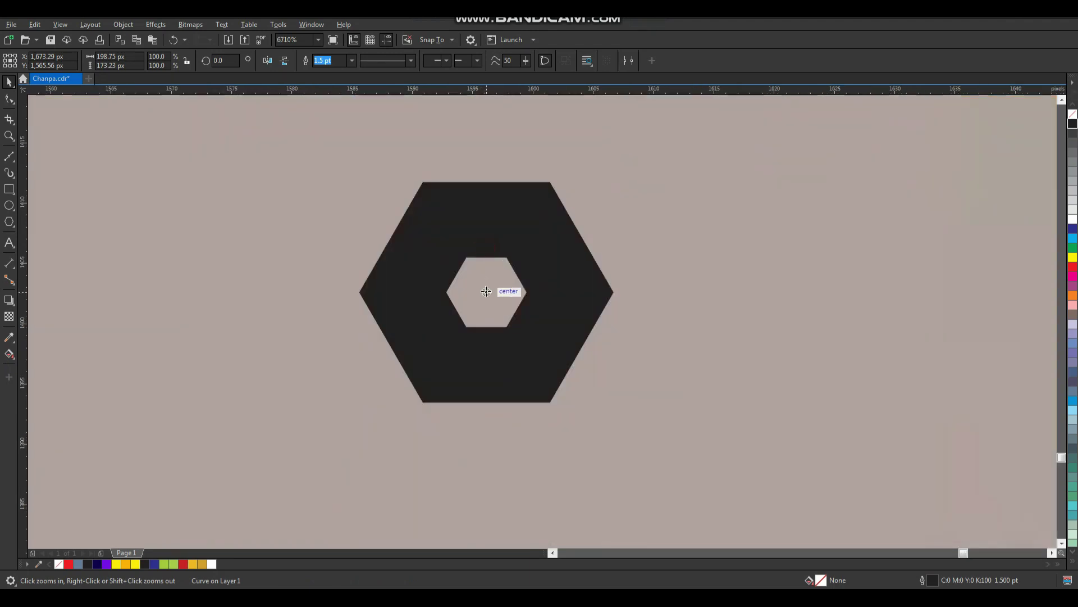
scroll(551, 339, down, 5)
key(F2)
drag(418, 405, 694, 233)
scroll(657, 282, down, 2)
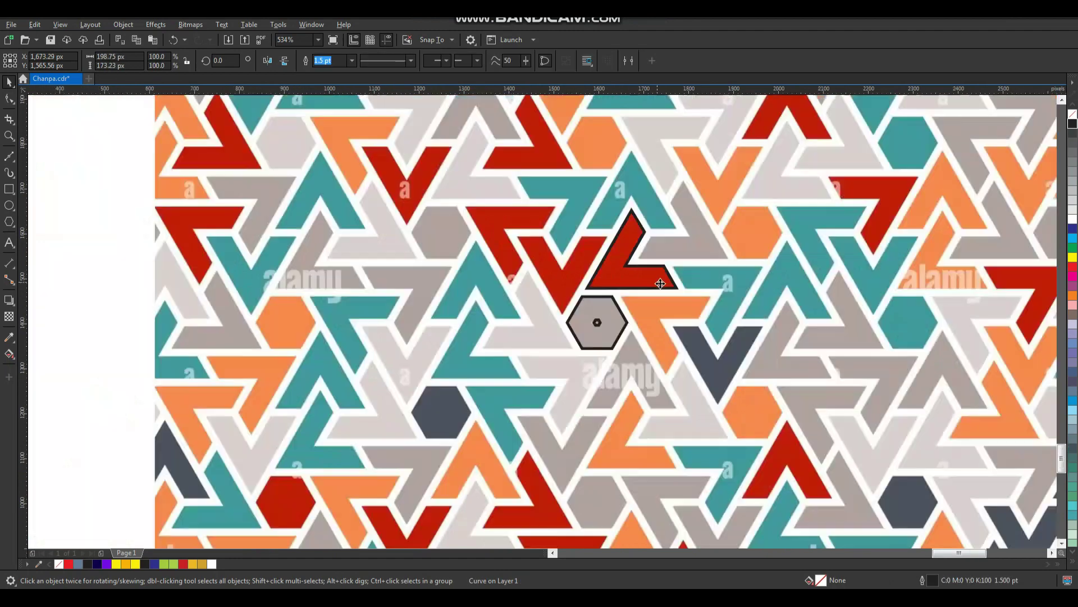
- Make a copy of the chevron rotated 60° about the hexagon's centre and repeat it until six chevrons surround the hexagon
drag(785, 180, 443, 466)
click(586, 166)
drag(660, 137, 466, 142)
key(ctrl+r)
key(ctrl+r)
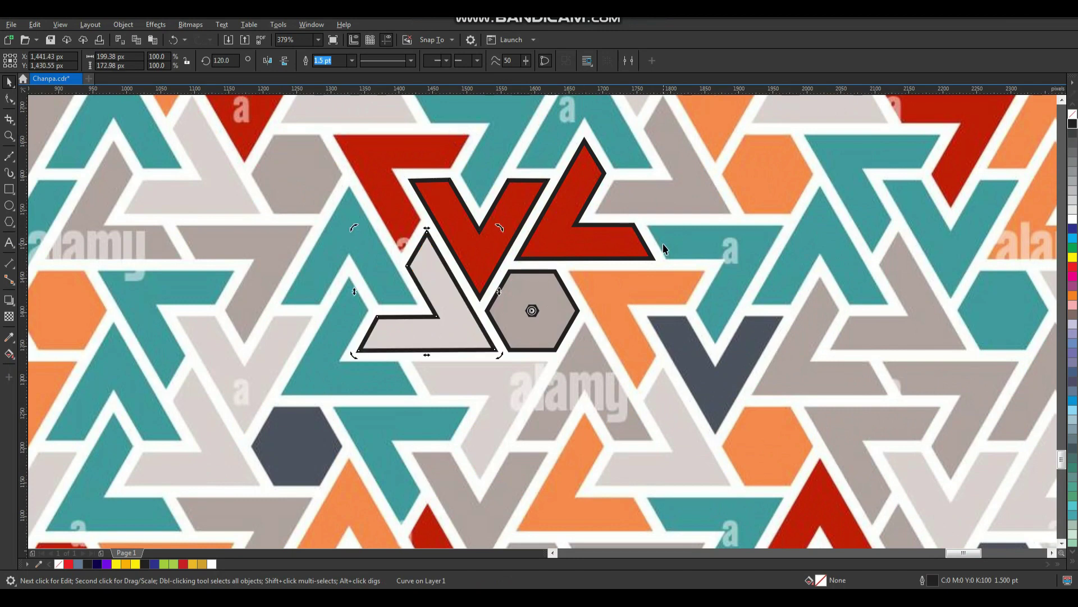
key(ctrl+r)
key(ctrl+r)
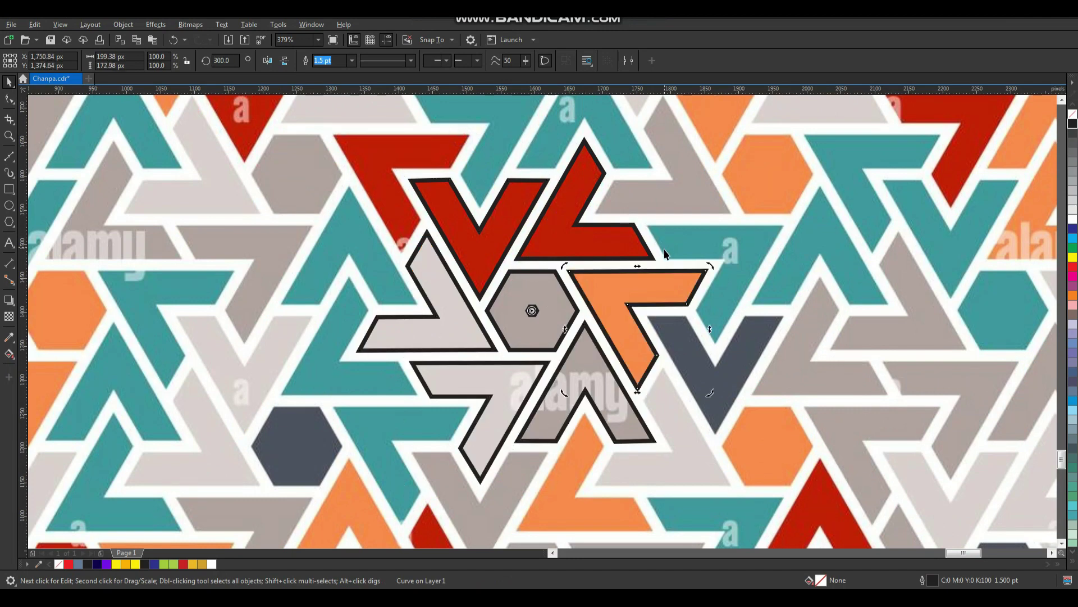
- Delete the small centre-mark hexagon inside the large one
scroll(576, 331, down, 3)
drag(691, 205, 534, 382)
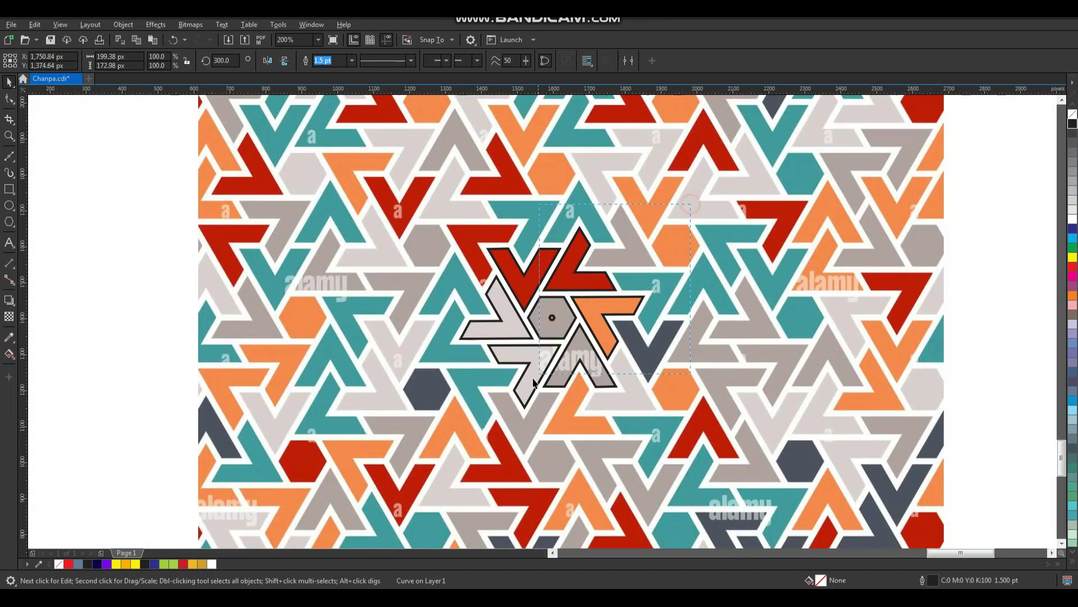
drag(441, 423, 441, 424)
click(534, 312)
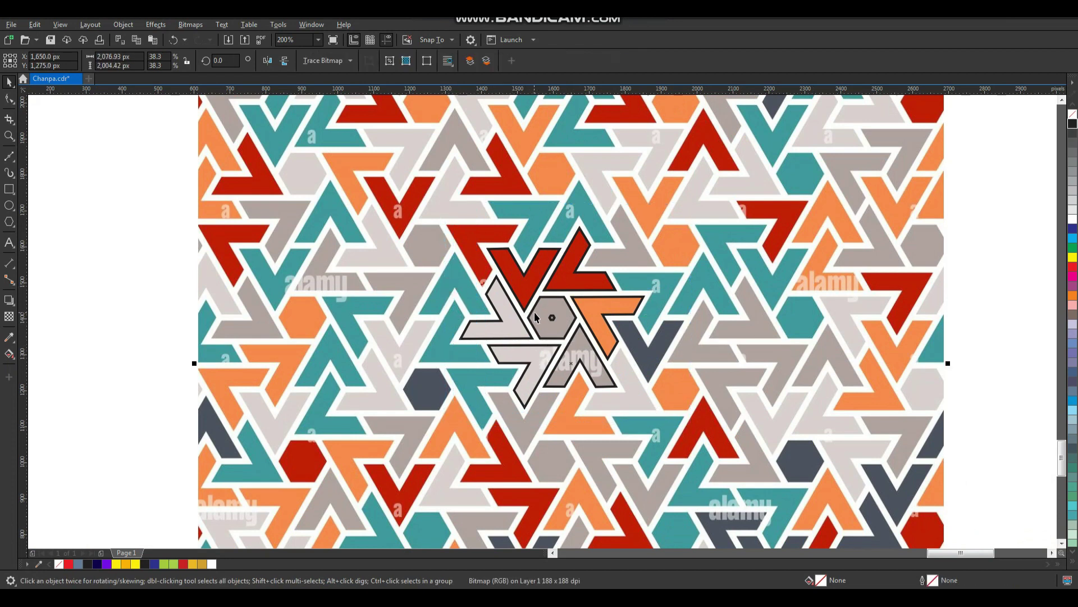
click(552, 318)
key(Delete)
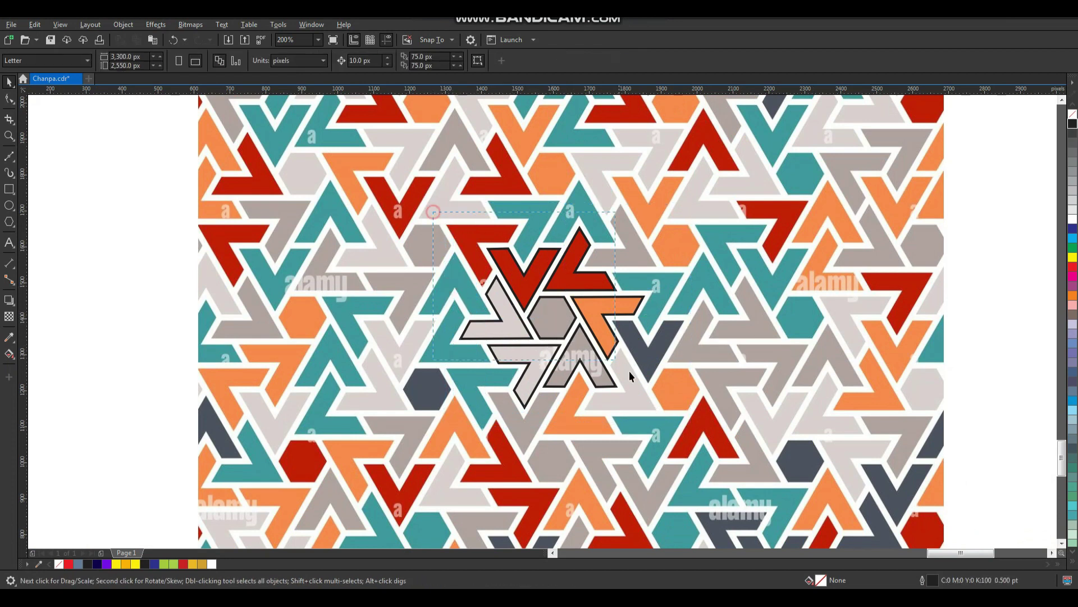
- Select the hexagon with its six chevrons and place a copy over the matching motif around the orange hexagon, diagonally below
drag(629, 371, 653, 415)
key(F2)
drag(455, 218, 726, 459)
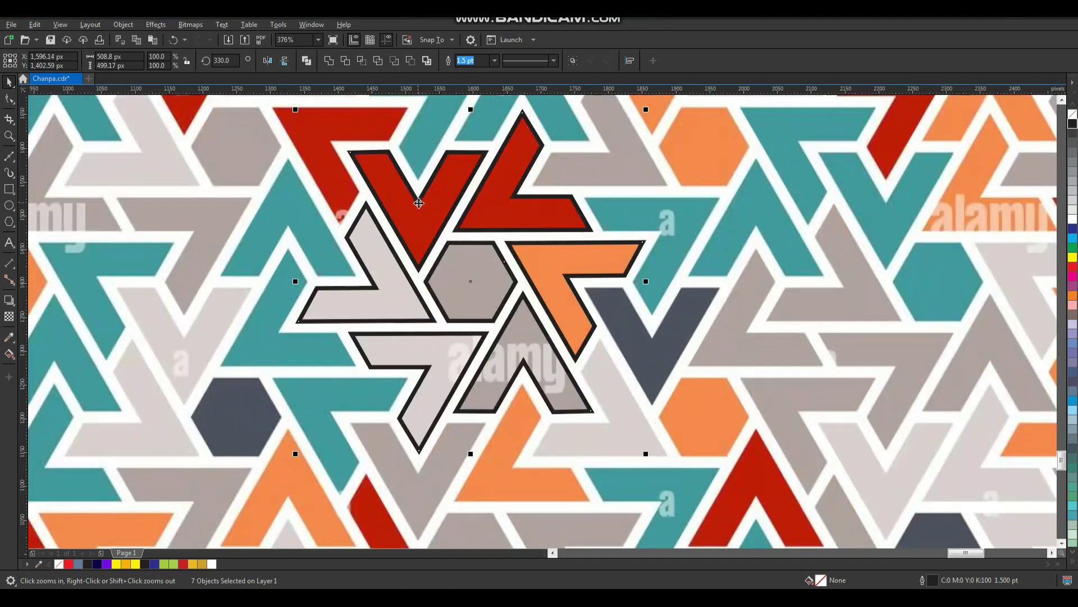
drag(419, 203, 665, 345)
right_click(665, 345)
- Repeat the duplication once to place a third motif around the dark slate hexagon, then deselect it
key(F3)
key(F2)
drag(421, 191, 802, 506)
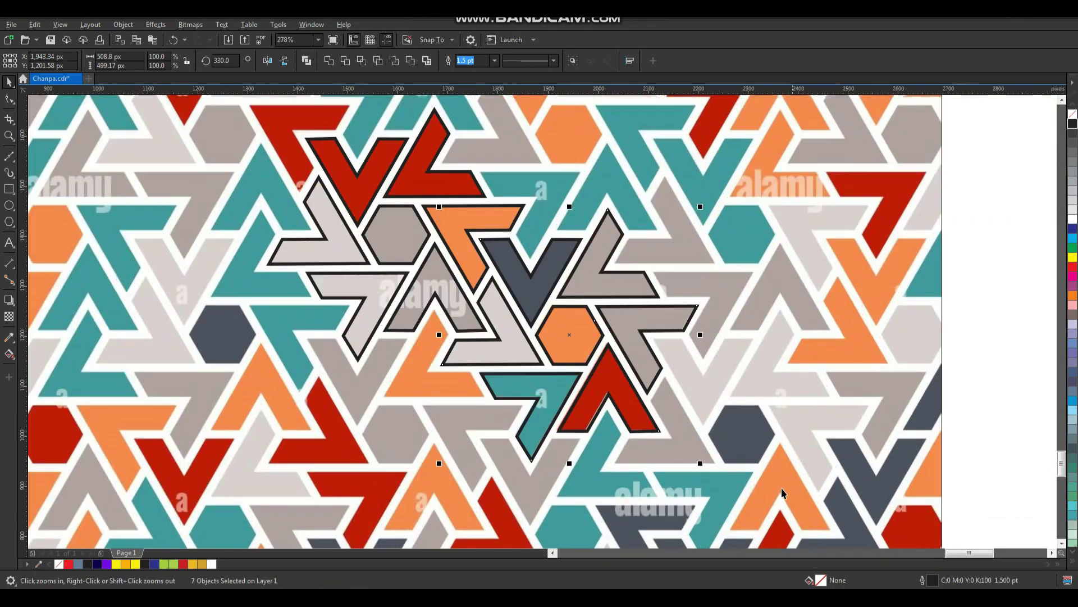
key(ctrl+r)
key(F3)
click(879, 272)
- Sample the red from the reference image with the Color Eyedropper and fill the outlined red chevrons with it
key(z)
drag(897, 164, 426, 472)
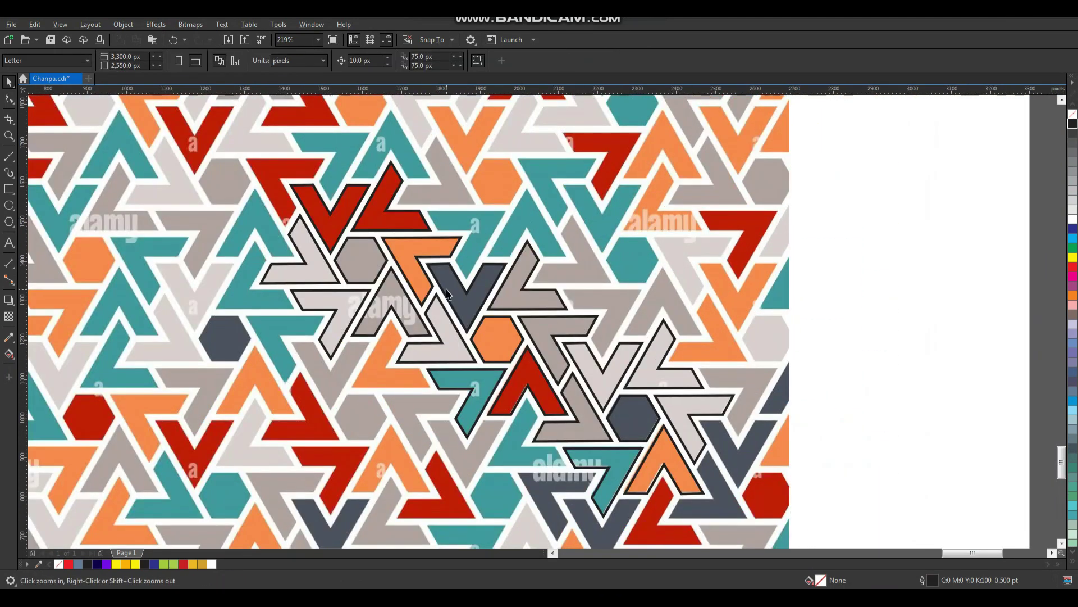
click(388, 281)
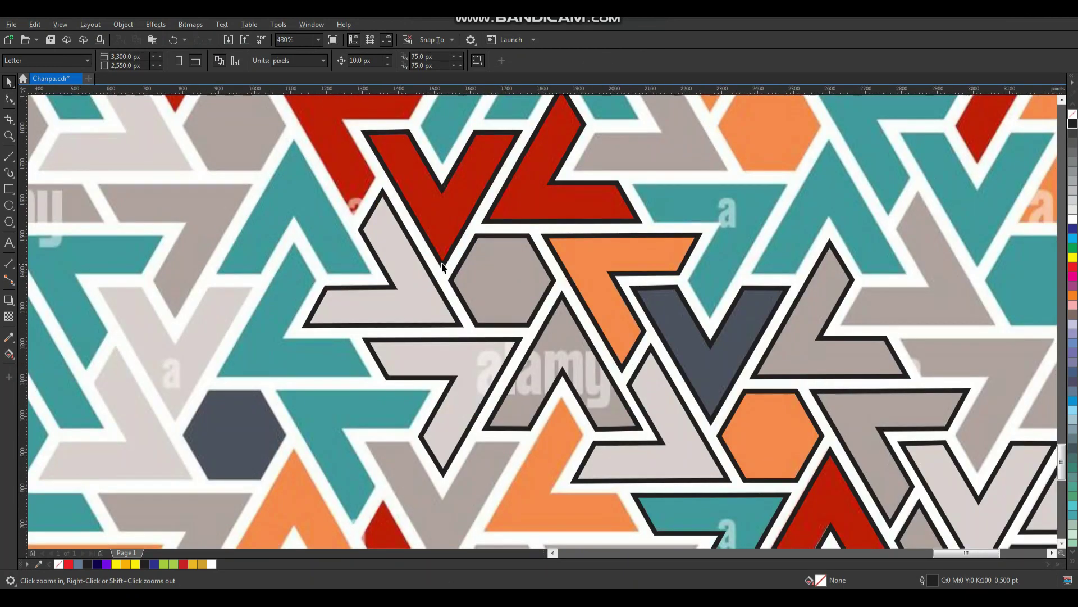
scroll(441, 268, down, 5)
drag(622, 402, 622, 402)
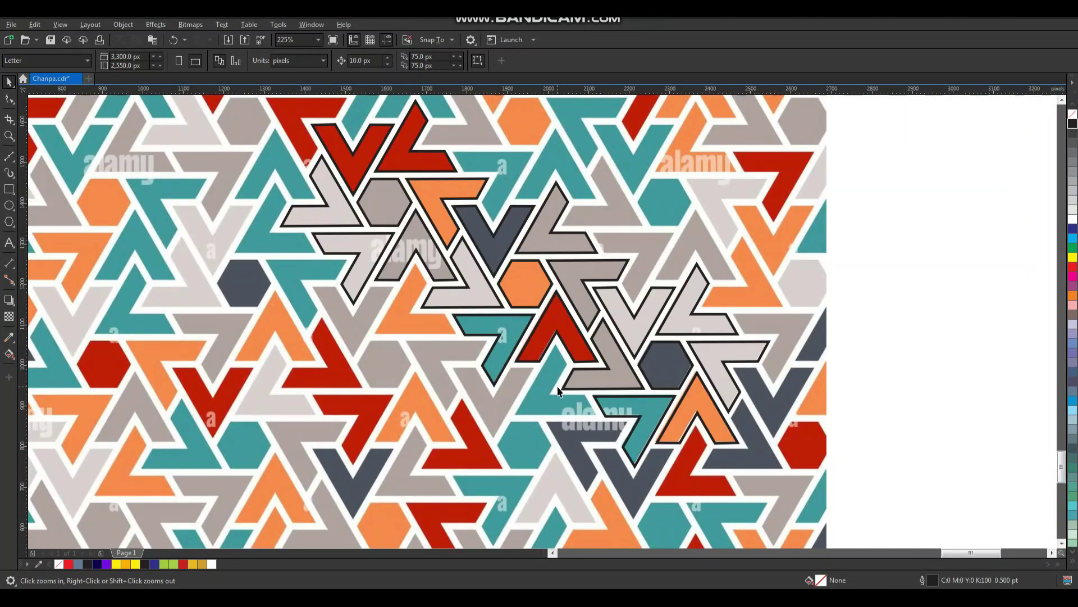
click(10, 337)
click(353, 164)
click(355, 160)
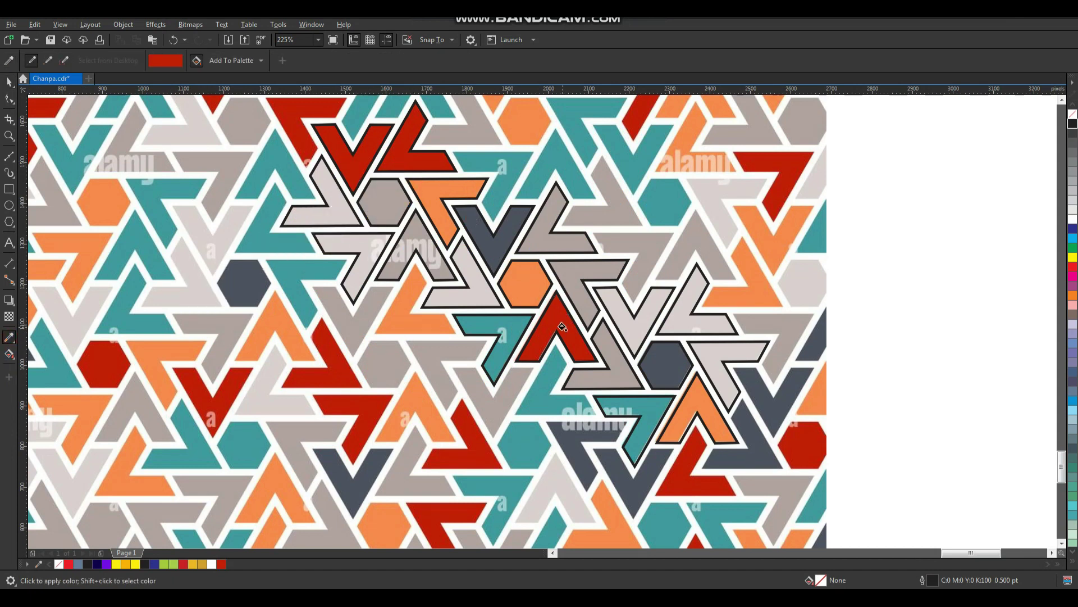
- Sample the light grey from the reference image and fill the outlined light grey chevrons with it
key(space)
key(space)
click(338, 211)
click(339, 217)
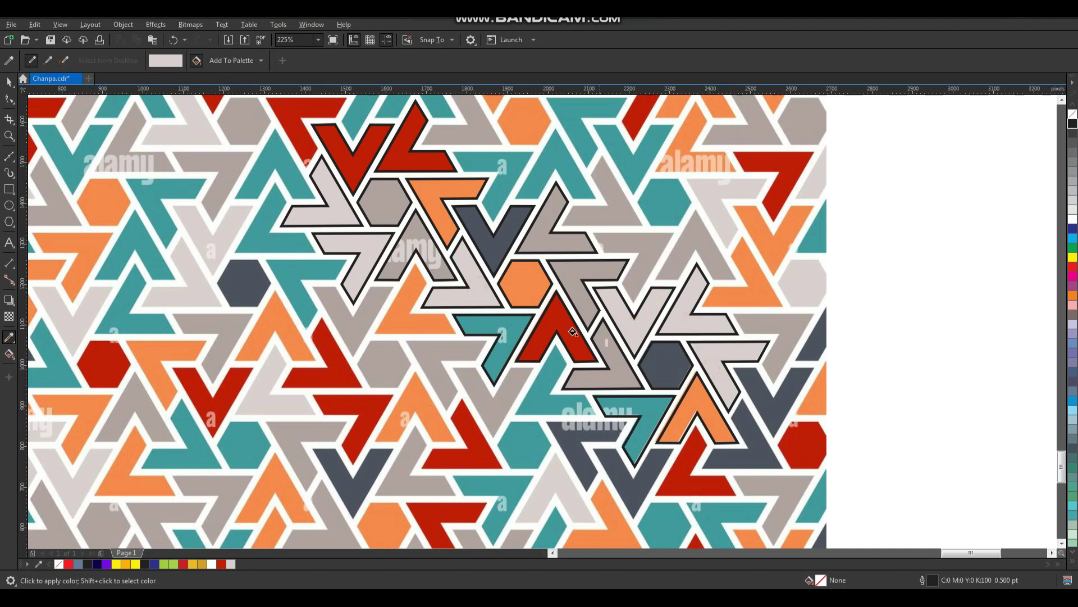
- Fill the outlined orange shapes with the sampled orange and the outlined taupe hexagon and chevrons with the sampled taupe
key(shift)
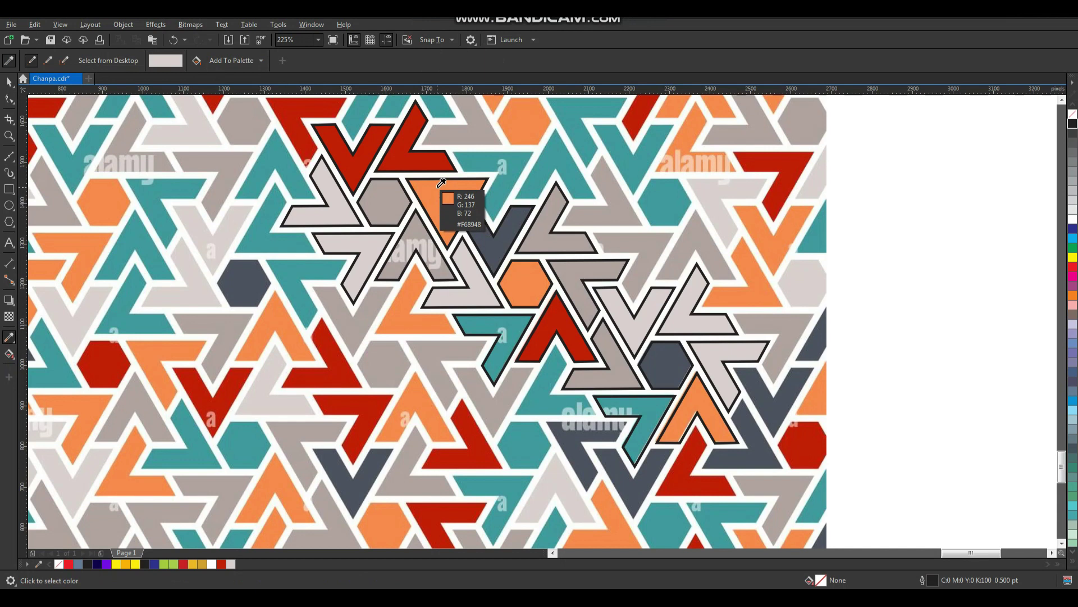
click(439, 184)
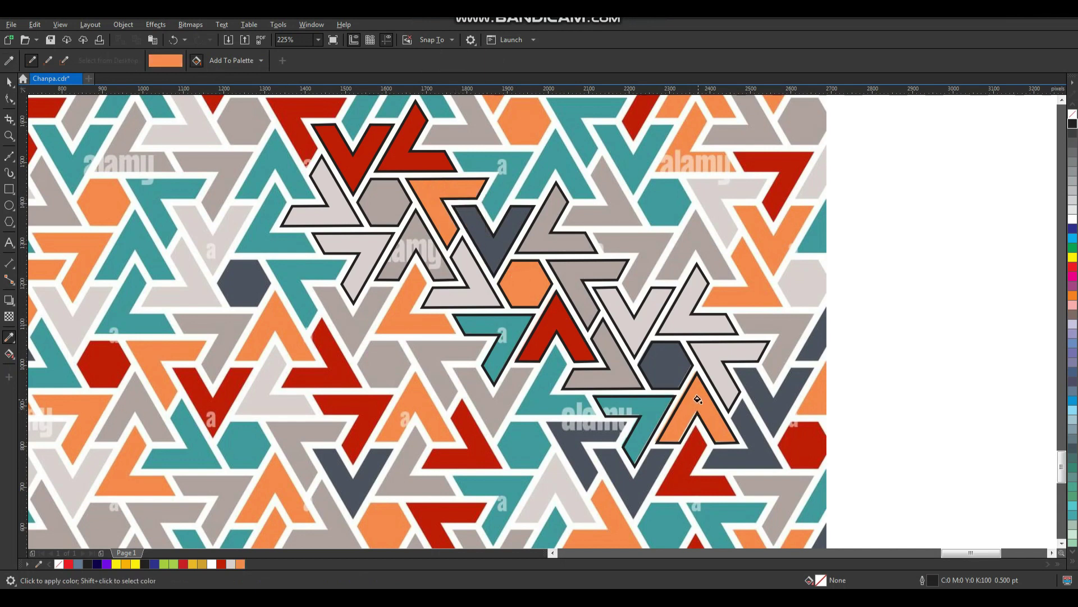
key(shift)
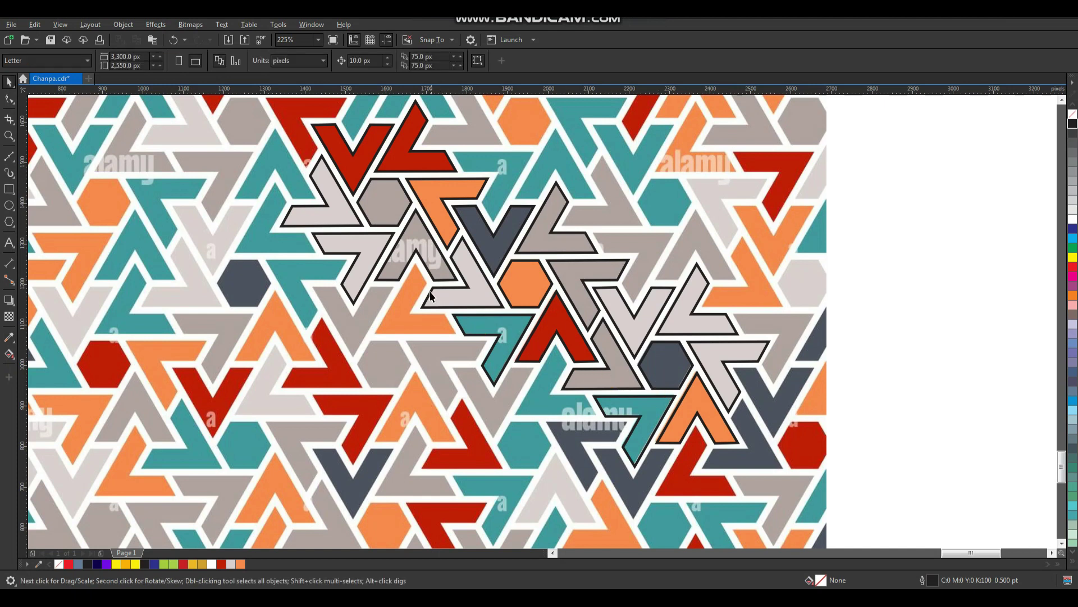
click(384, 201)
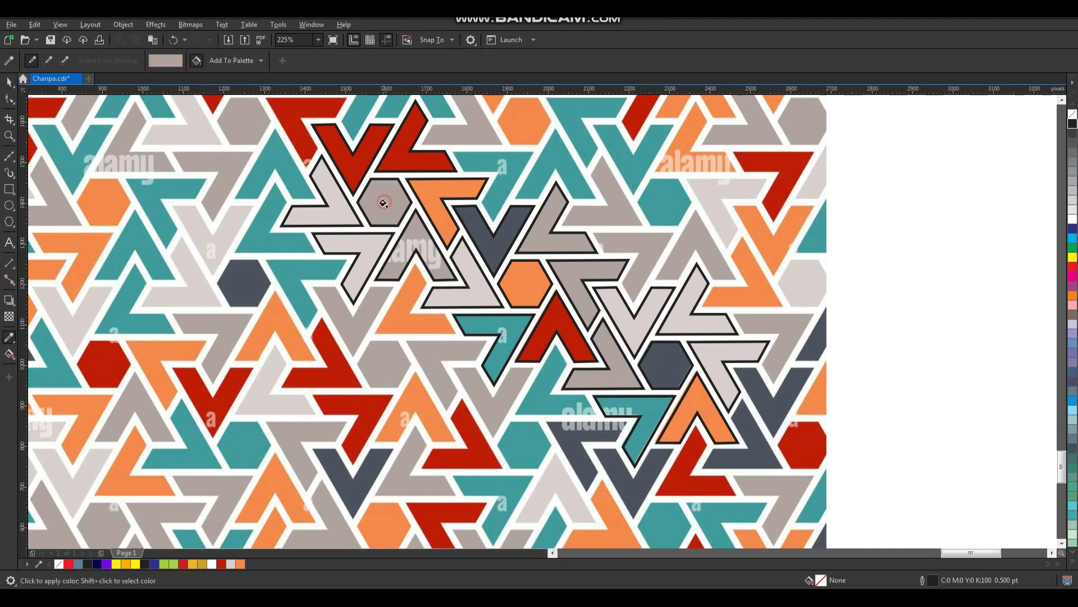
click(421, 236)
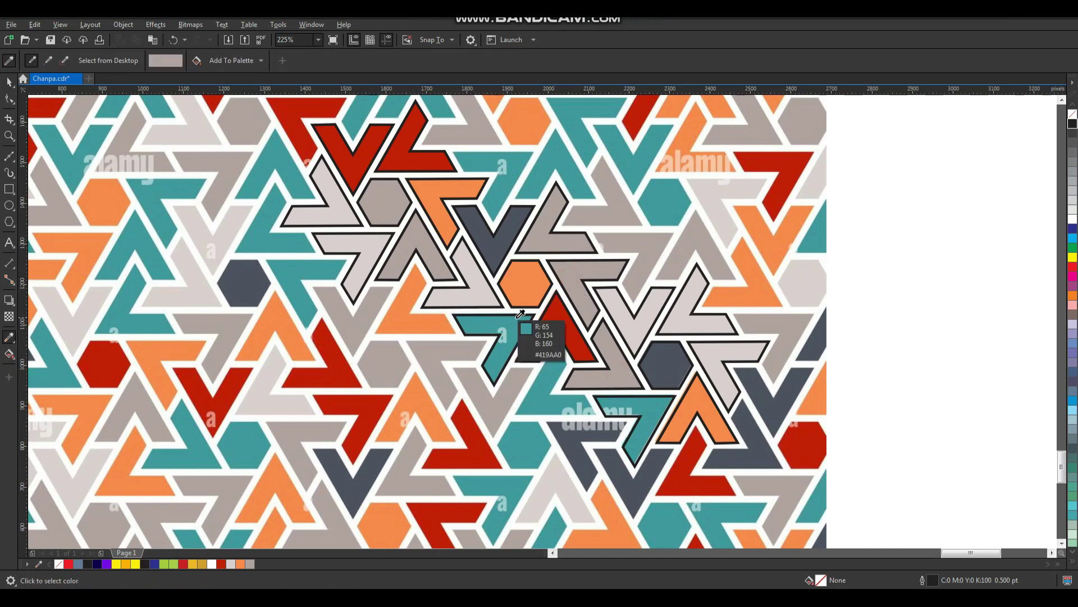
- Sample the teal from the reference image and fill the outlined teal chevrons with it
shift+click(502, 329)
click(618, 395)
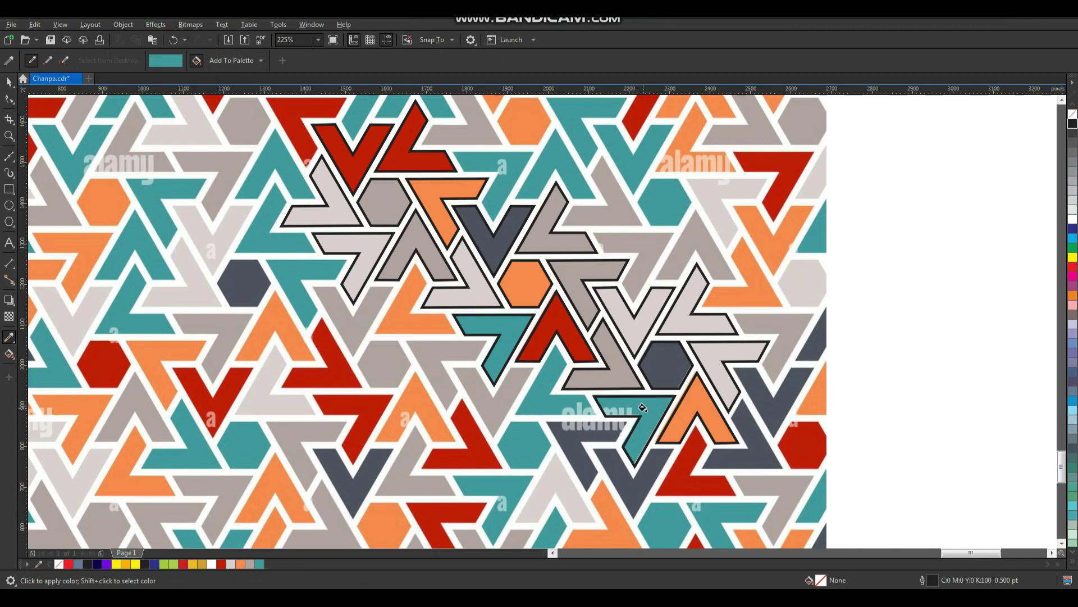
- Try to move the coloured shapes off the reference image
key(space)
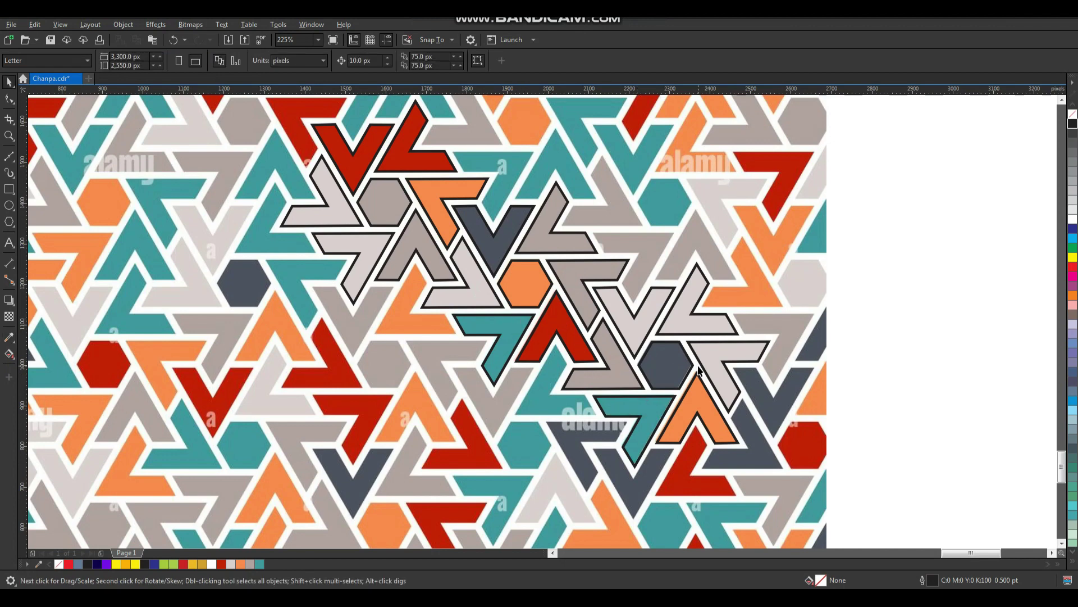
drag(262, 113, 856, 508)
scroll(489, 295, down, 2)
drag(486, 292, 745, 369)
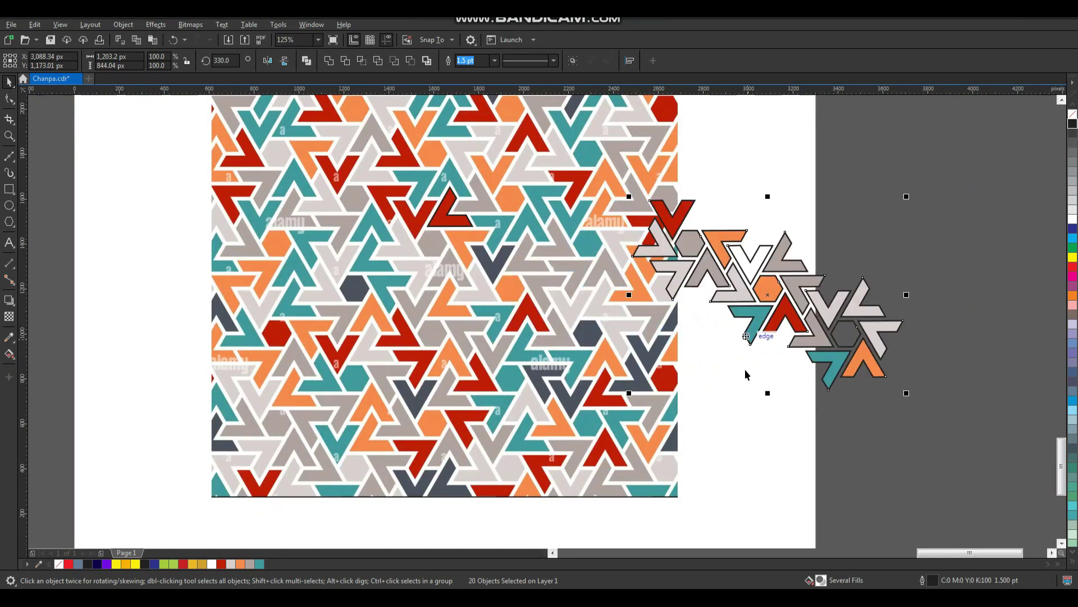
key(ctrl+z)
key(z)
drag(710, 163, 331, 309)
key(i)
click(335, 288)
key(space)
scroll(437, 289, down, 2)
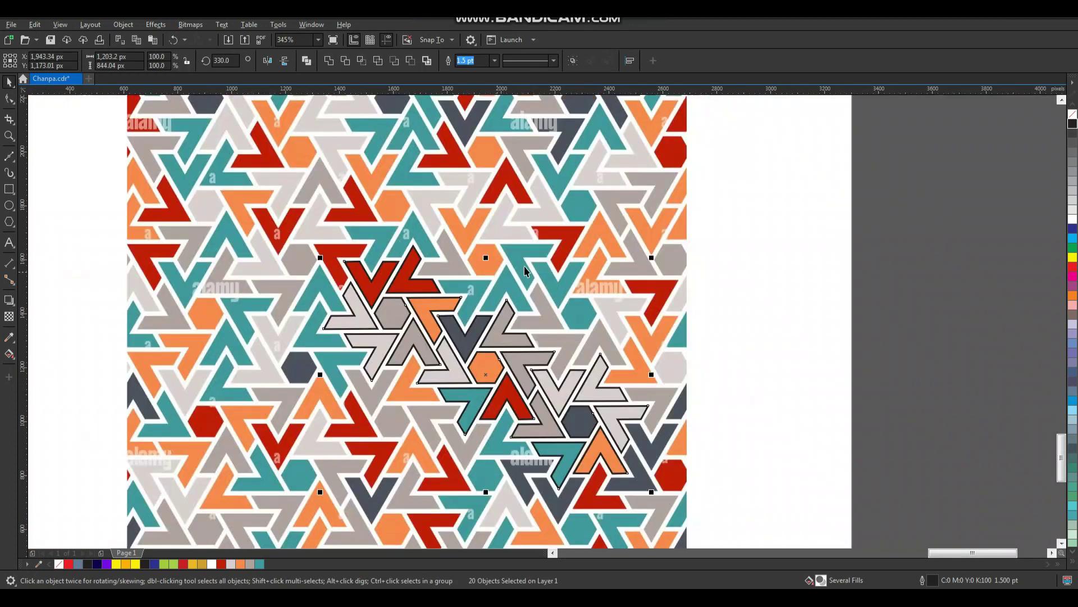
- Add the left-out red chevron to the selection and group all 21 outlined shapes
drag(750, 184, 552, 421)
drag(333, 513, 332, 513)
click(415, 341)
drag(415, 342, 435, 343)
key(ctrl+z)
scroll(449, 306, down, 1)
key(F2)
drag(388, 269, 631, 455)
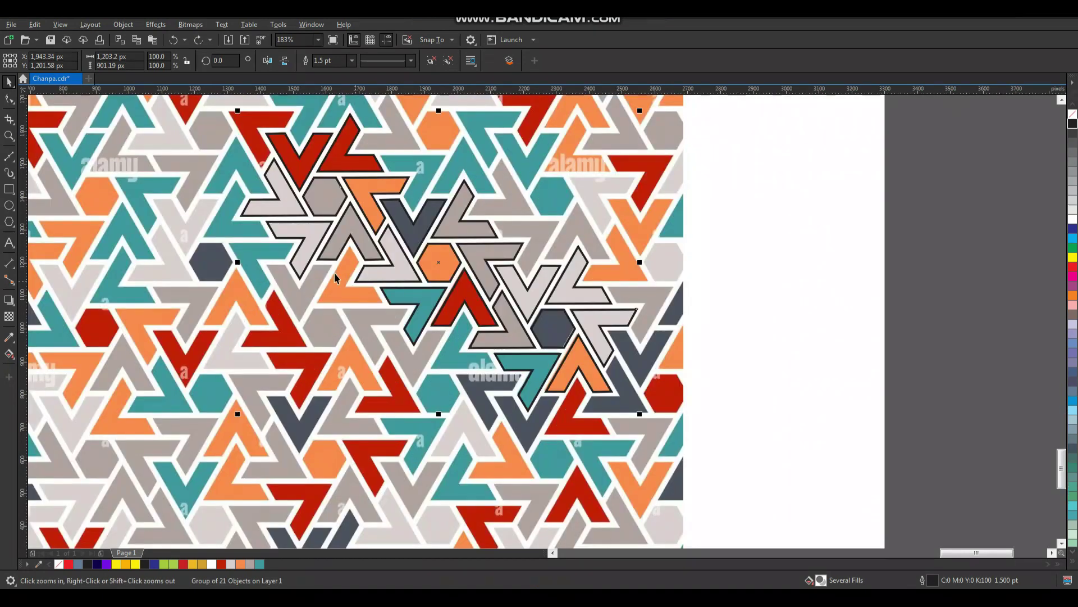
- Try to duplicate the shape group diagonally down to the right and repeat the duplicate twice
drag(317, 199, 658, 395)
right_click(658, 396)
key(F3)
key(F2)
drag(473, 245, 792, 524)
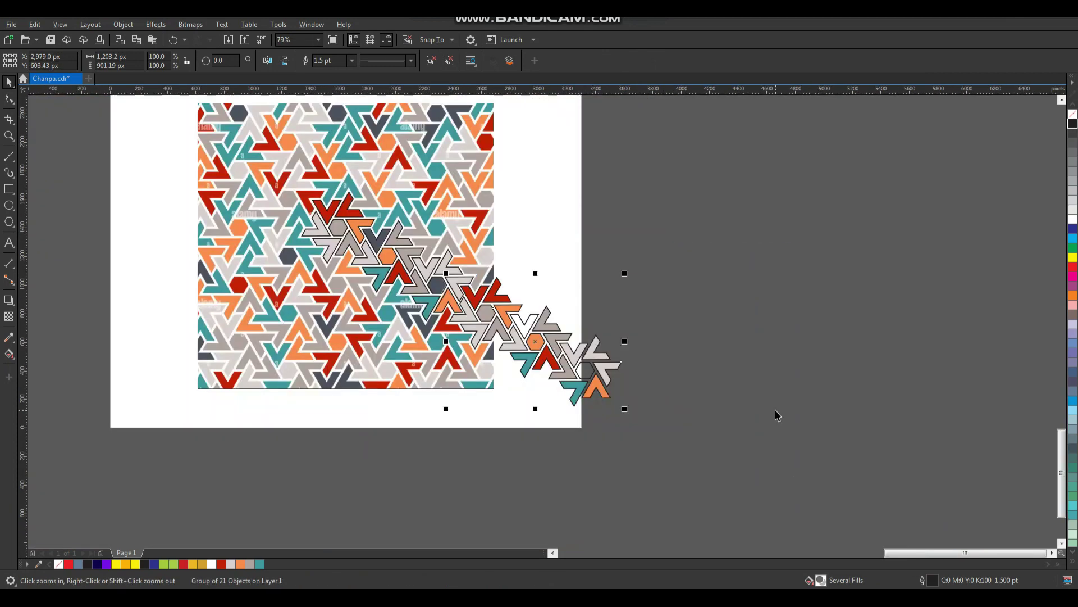
key(ctrl+d)
key(ctrl+d)
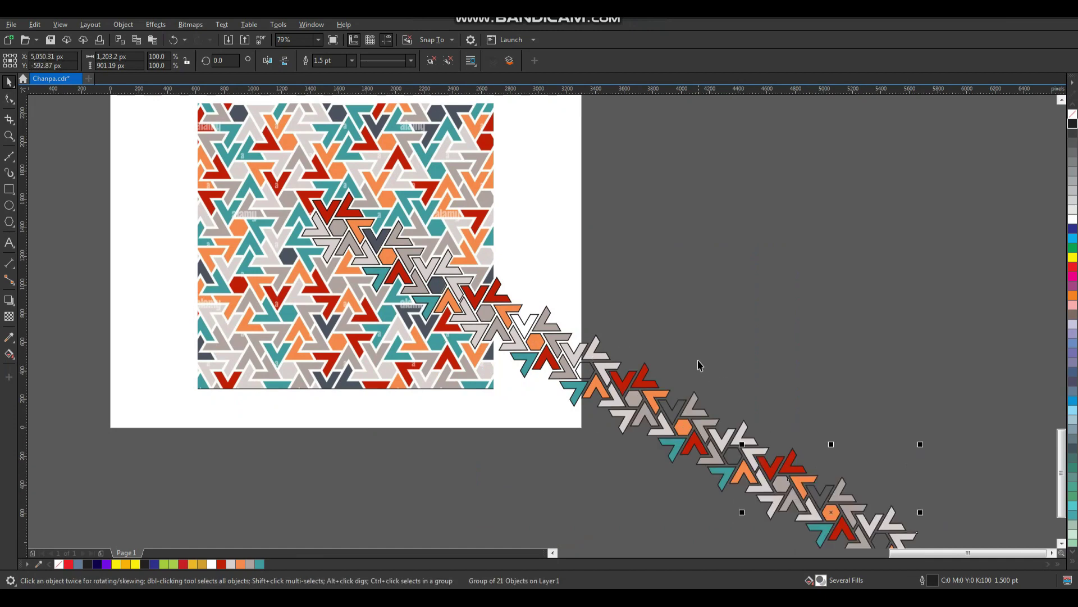
scroll(651, 327, down, 3)
scroll(518, 370, up, 5)
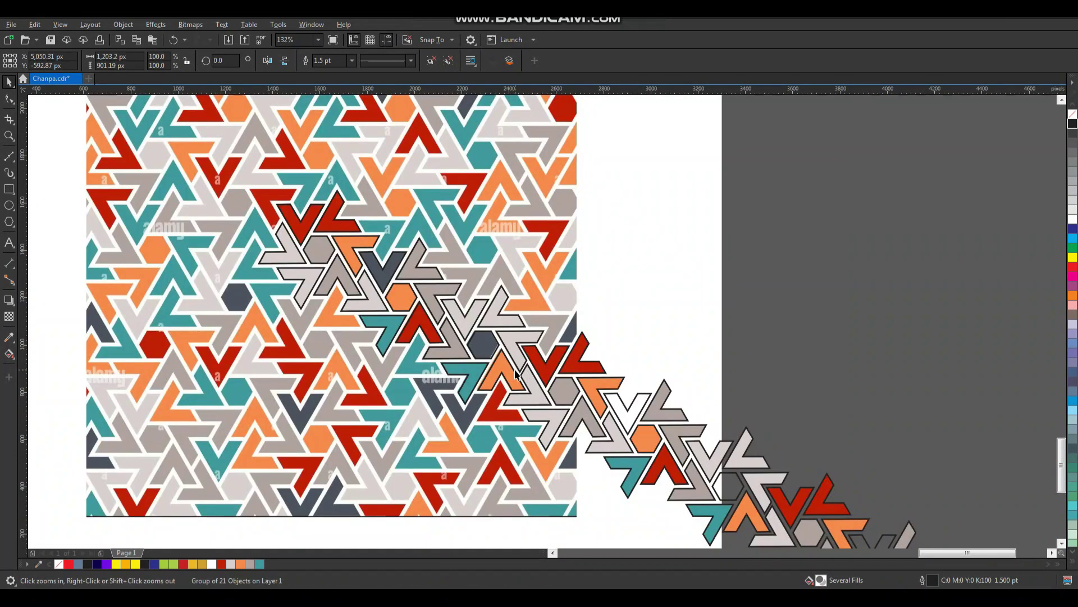
key(ctrl+z)
key(ctrl+z)
key(ctrl+z)
- Sample the dark slate (#4C5260) from the reference image and fill the unfilled hexagon and chevron in the group with it
click(9, 337)
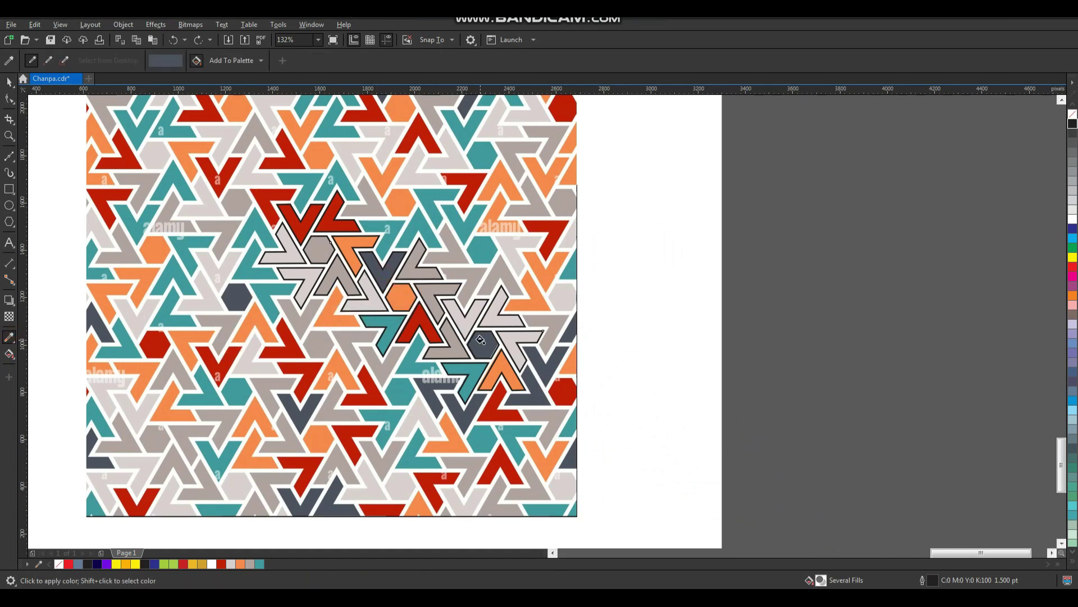
key(space)
drag(402, 302, 739, 295)
click(773, 427)
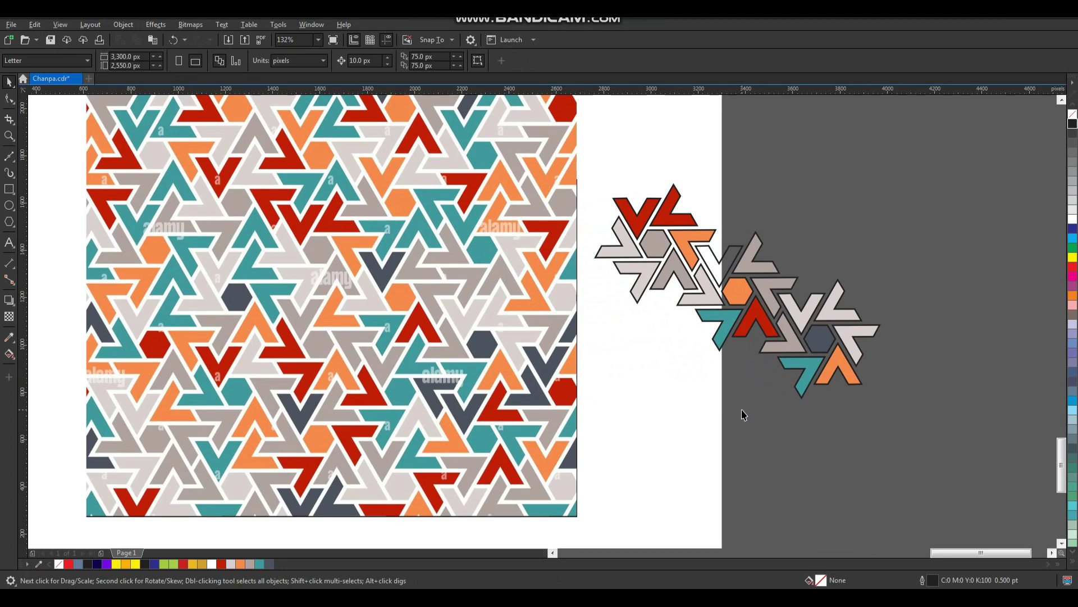
key(ctrl+z)
key(space)
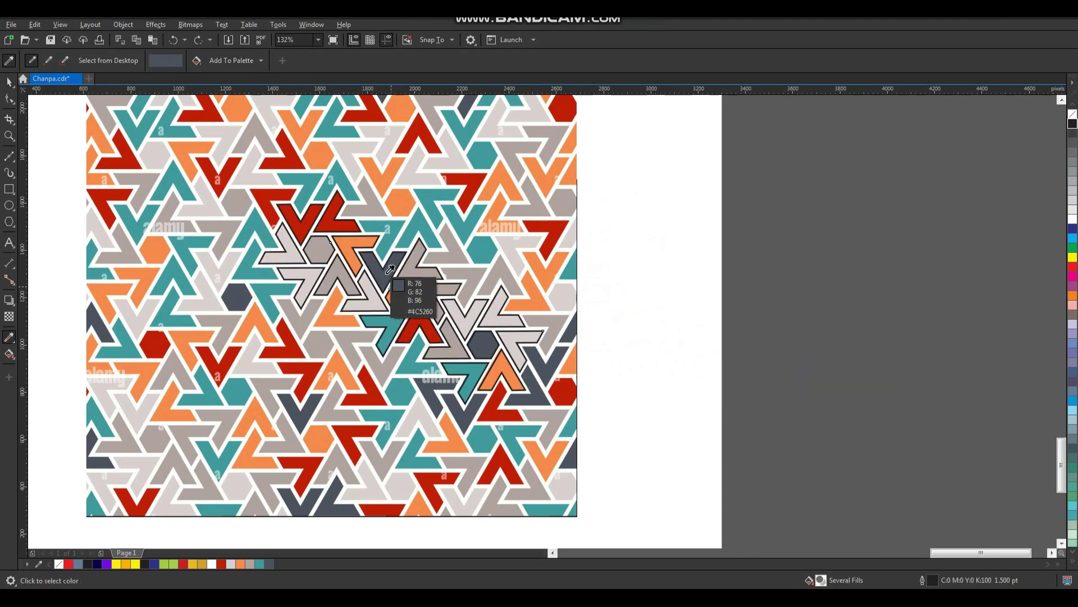
key(space)
drag(385, 273, 711, 315)
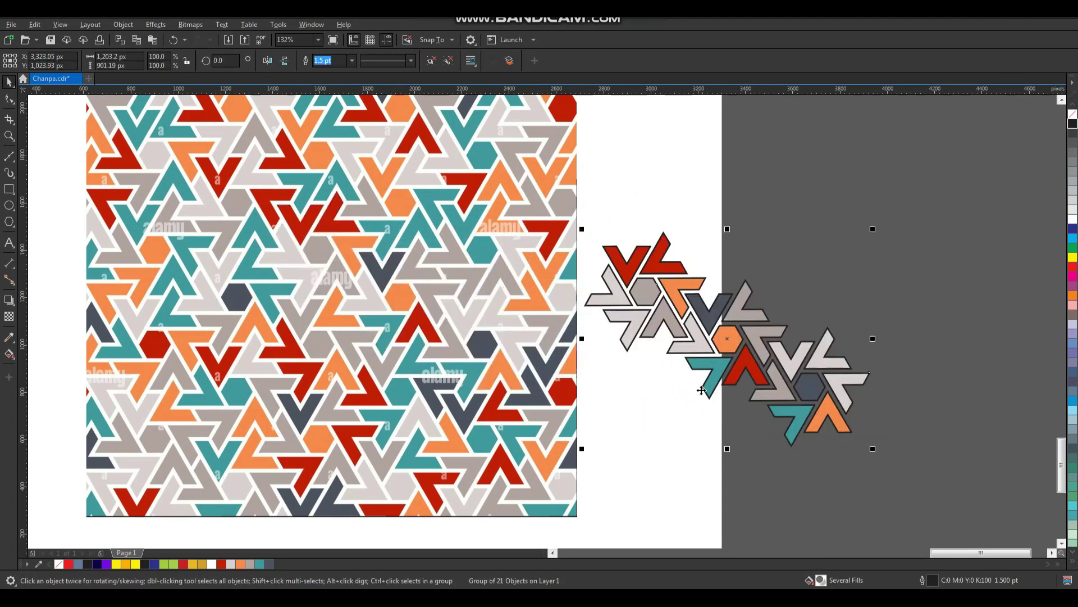
click(700, 432)
key(ctrl+z)
- Duplicate the shape group diagonally so the copy interlocks with the original, and repeat the duplicate four more times
drag(347, 266, 546, 370)
key(F3)
key(ctrl+r)
key(ctrl+r)
key(F3)
key(ctrl+r)
key(ctrl+r)
click(933, 264)
- Group the six diagonal motifs into one strip
drag(965, 239, 516, 539)
key(ctrl+g)
drag(627, 354, 719, 318)
key(z)
drag(617, 359, 487, 257)
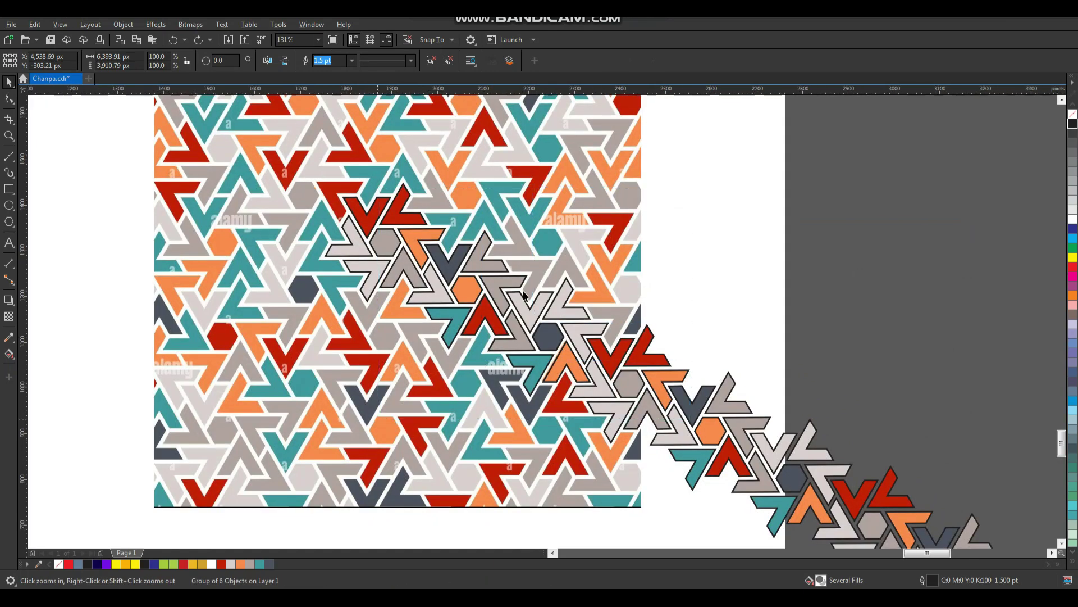
click(523, 294)
scroll(415, 262, down, 1)
- Duplicate the diagonal strip horizontally so it interlocks with the first, and repeat the duplicate to make ten strips
drag(403, 263, 562, 261)
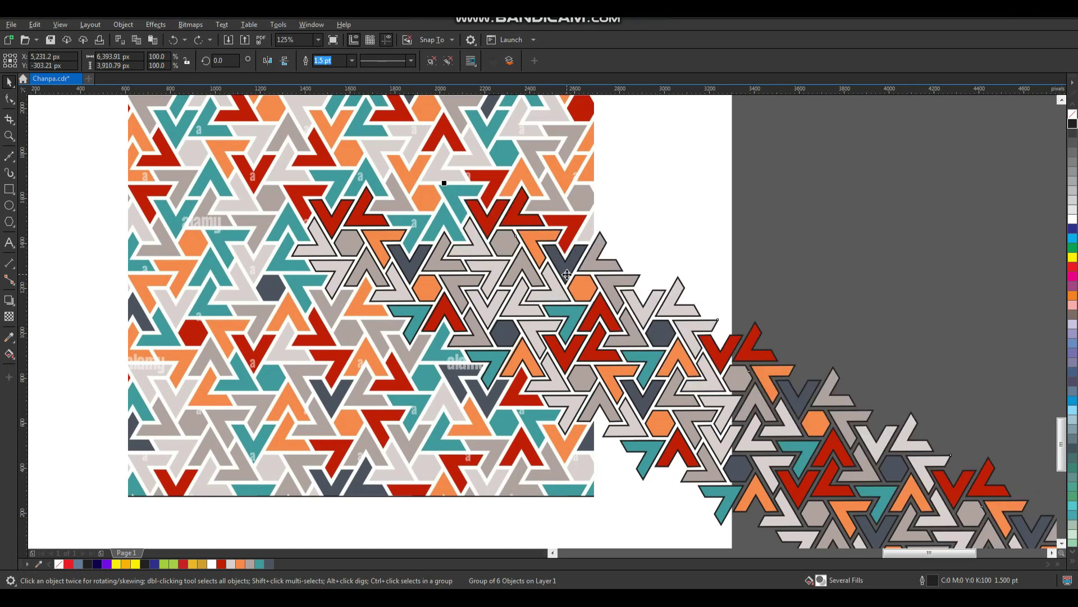
key(space)
right_click(564, 275)
scroll(762, 431, up, 1)
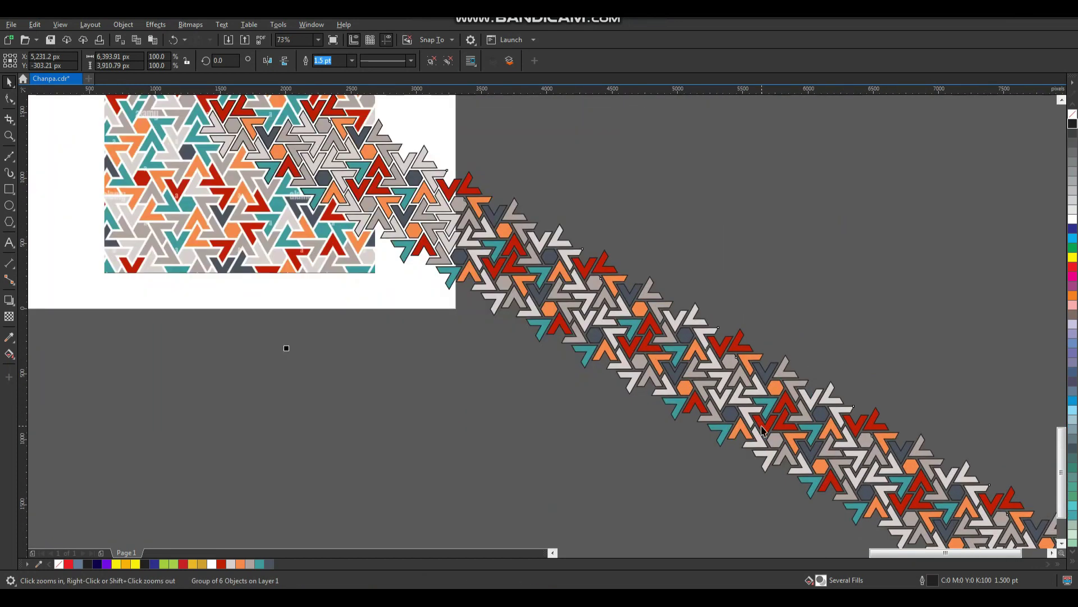
key(ctrl+r)
key(ctrl+r)
key(ctrl+r)
key(F3)
key(F3)
key(F2)
drag(527, 421, 867, 282)
key(ctrl+r)
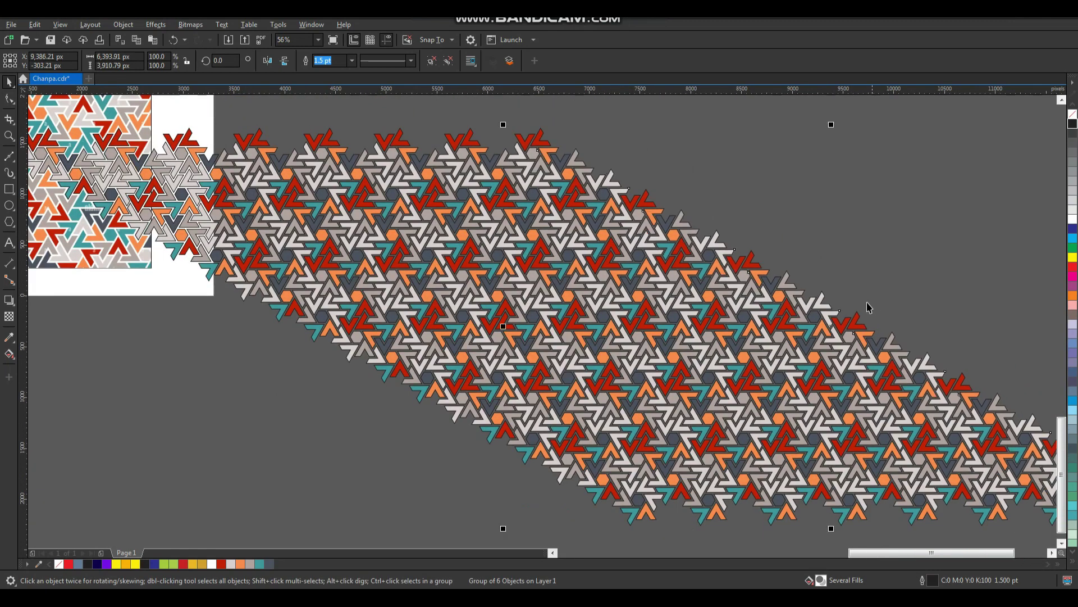
scroll(690, 306, down, 3)
- Group the ten strips and remove the outline from all shapes of the pattern
drag(893, 274, 534, 389)
drag(734, 309, 814, 293)
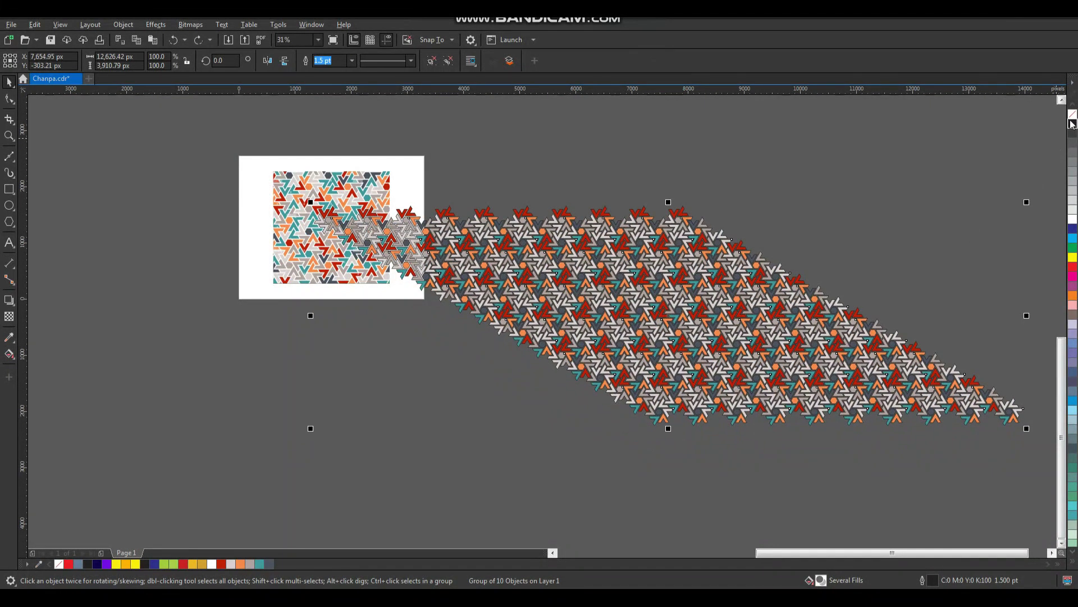
click(869, 190)
key(F2)
drag(779, 244, 572, 381)
scroll(679, 263, down, 4)
- Move the pattern group to the right and the reference image off the left side of the page
drag(573, 270, 608, 264)
drag(364, 240, 204, 245)
key(z)
drag(145, 138, 369, 294)
- Create a rectangle matching the reference image's size, move it onto the page, and centre the pattern group on it
shift+double_click(12, 194)
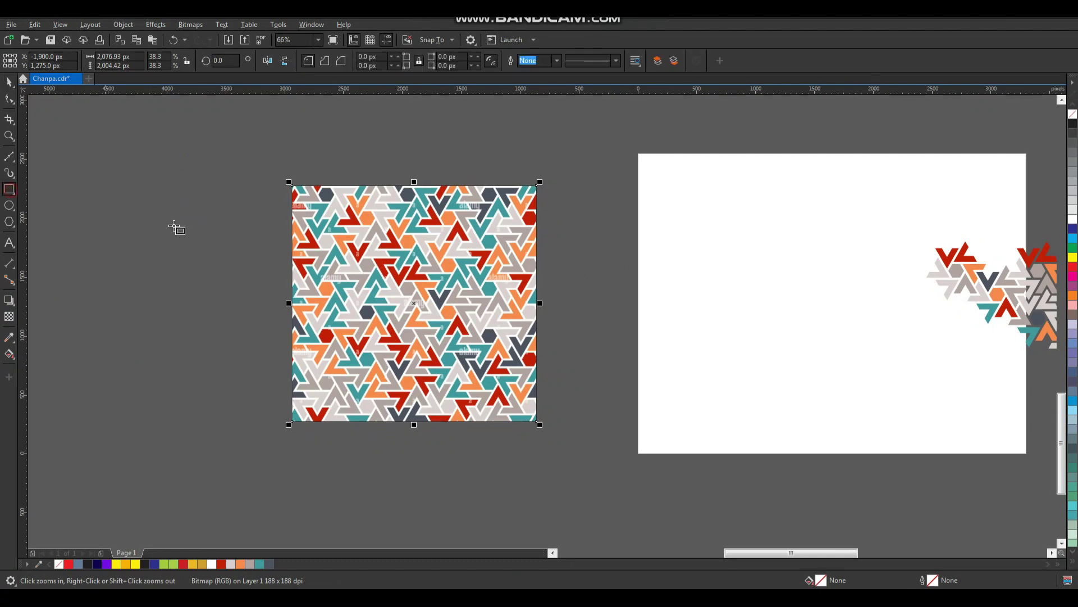
drag(692, 344, 750, 346)
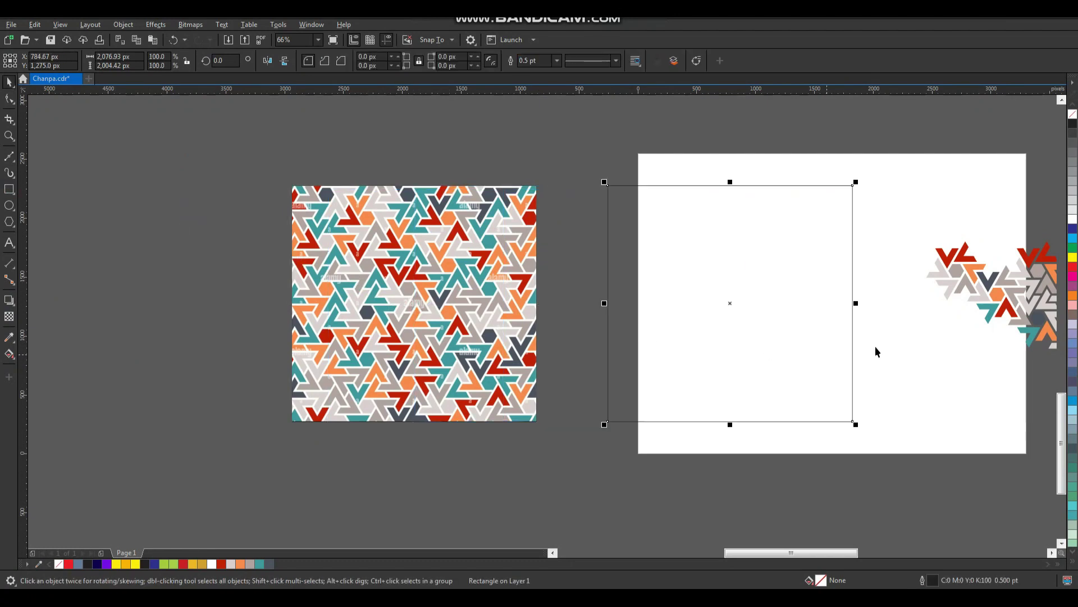
click(973, 289)
shift+click(831, 327)
key(c)
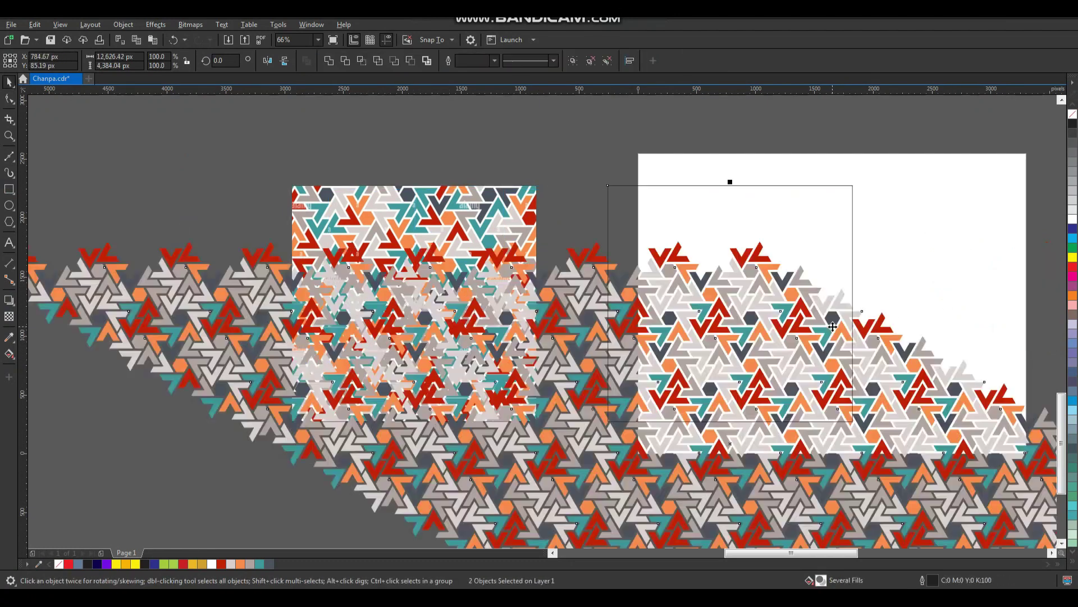
key(e)
- Scale the pattern group to 89.3% about the rectangle's centre
scroll(844, 314, down, 2)
click(895, 238)
click(786, 260)
key(F2)
drag(623, 226, 888, 420)
scroll(937, 454, up, 2)
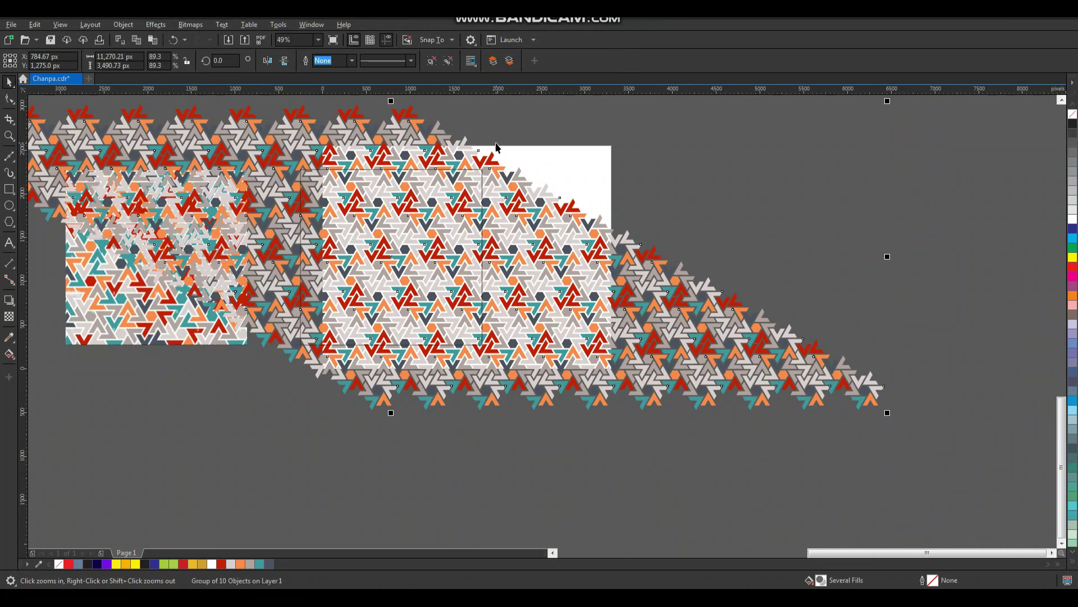
- PowerClip the pattern group inside the rectangle
scroll(514, 149, up, 7)
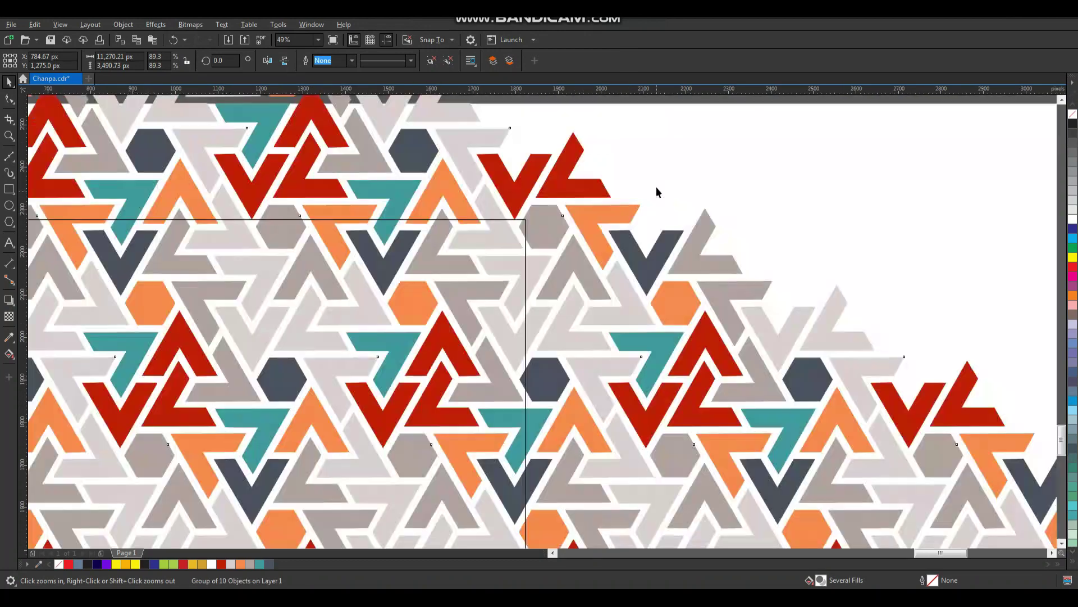
right_click(609, 214)
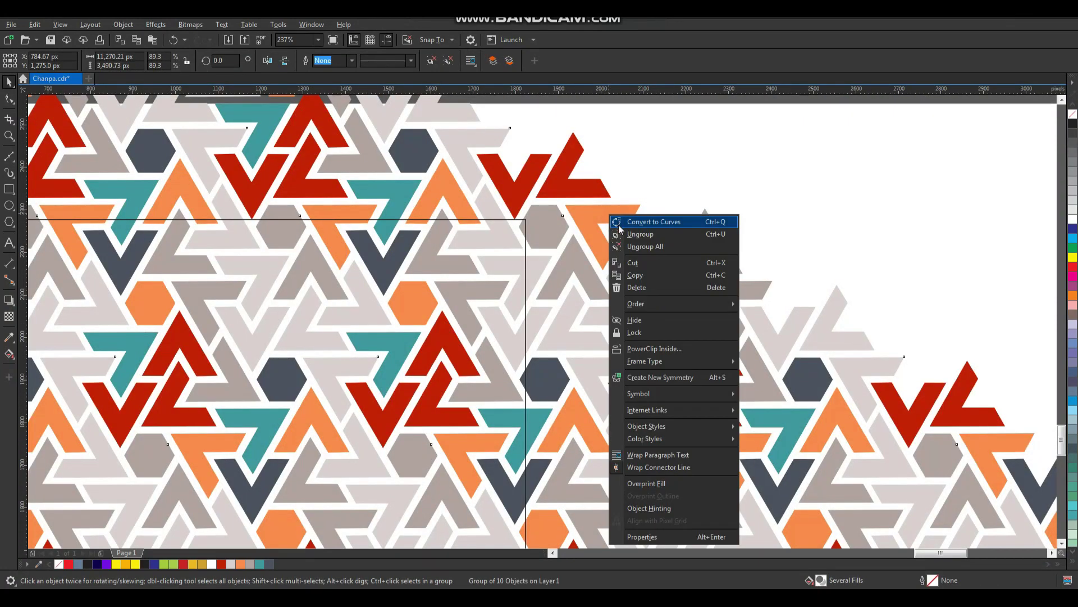
click(656, 348)
click(524, 293)
scroll(630, 288, down, 4)
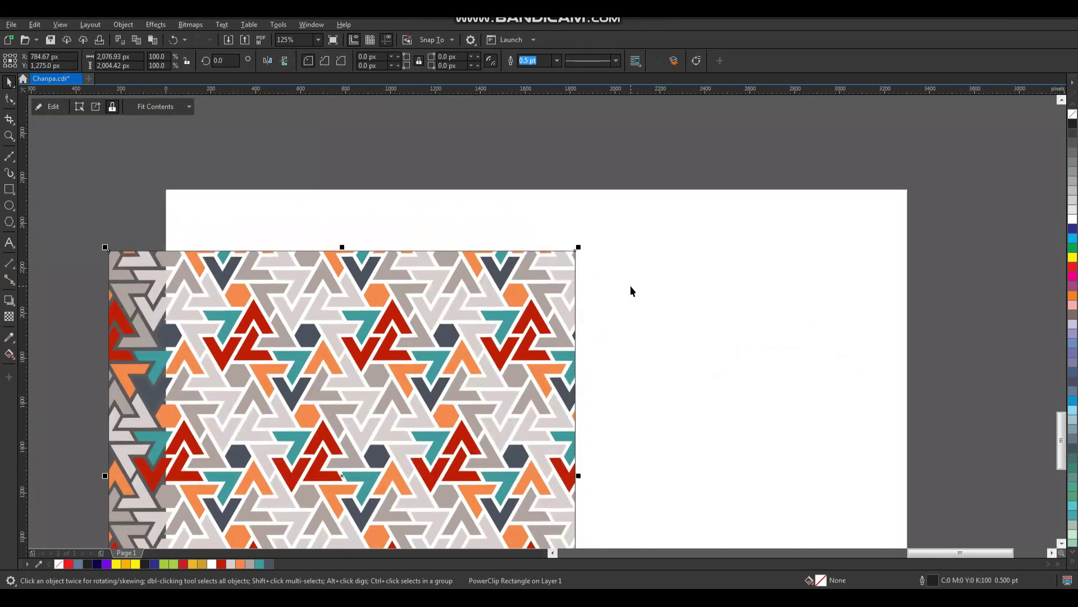
- Scale the clipped pattern and the reference image to 62.5% and place them side by side on the page
drag(236, 347, 500, 348)
drag(874, 498, 775, 455)
drag(724, 415, 706, 415)
click(802, 381)
key(F2)
drag(786, 290, 454, 464)
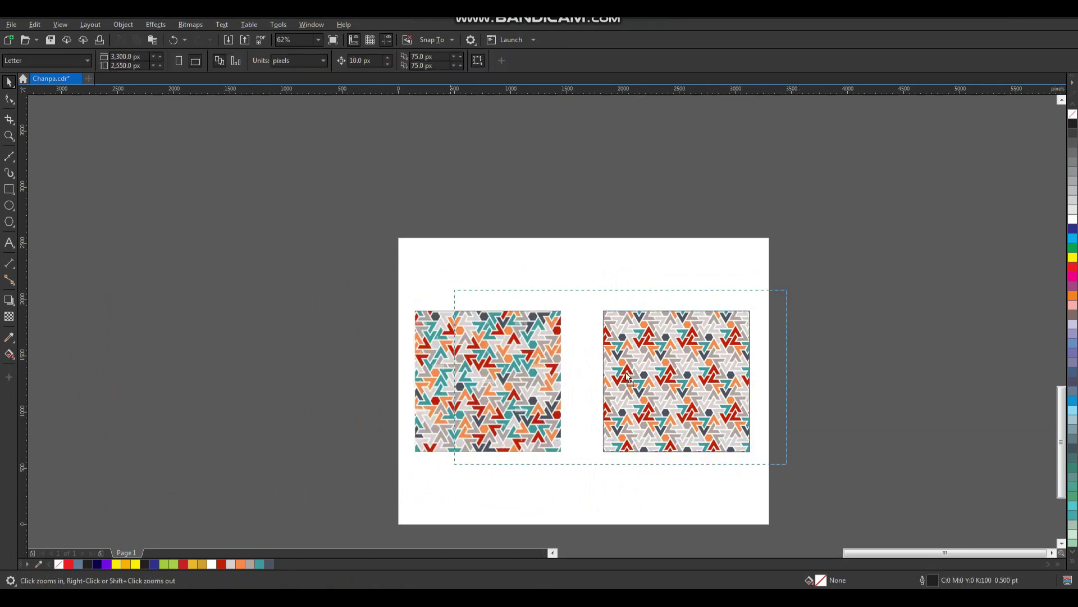
drag(725, 365, 652, 365)
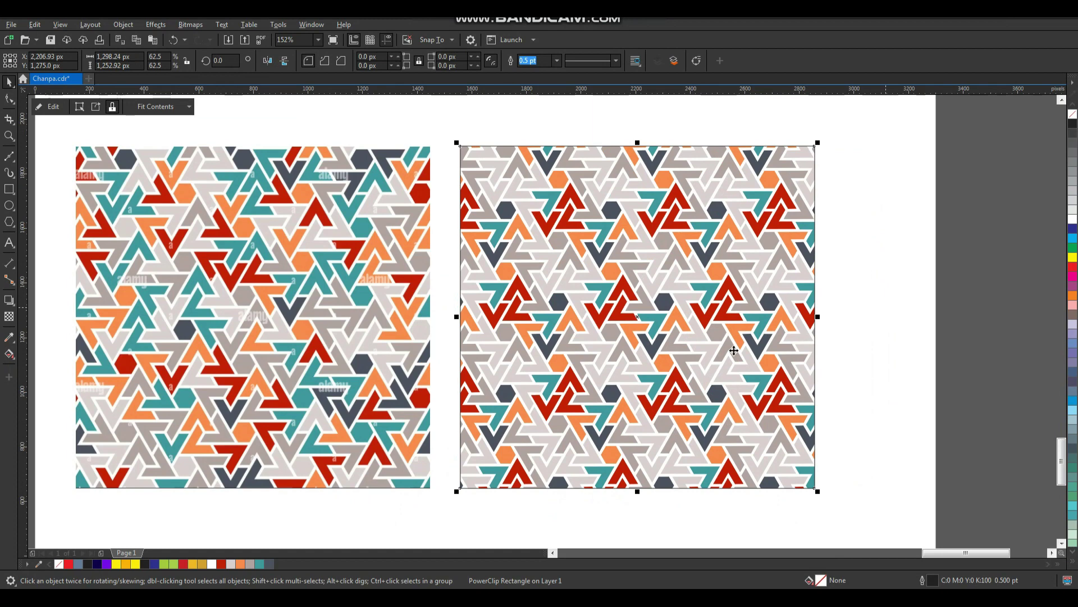
- Remove the outline from the clipped pattern's rectangle
shift+click(409, 305)
key(Escape)
scroll(800, 267, down, 1)
- Examine the recreated pattern closely and compare it with the reference image beside it
key(F2)
drag(825, 184, 456, 382)
key(F2)
drag(249, 181, 805, 498)
key(F2)
drag(650, 208, 887, 433)
scroll(638, 281, down, 2)
key(F2)
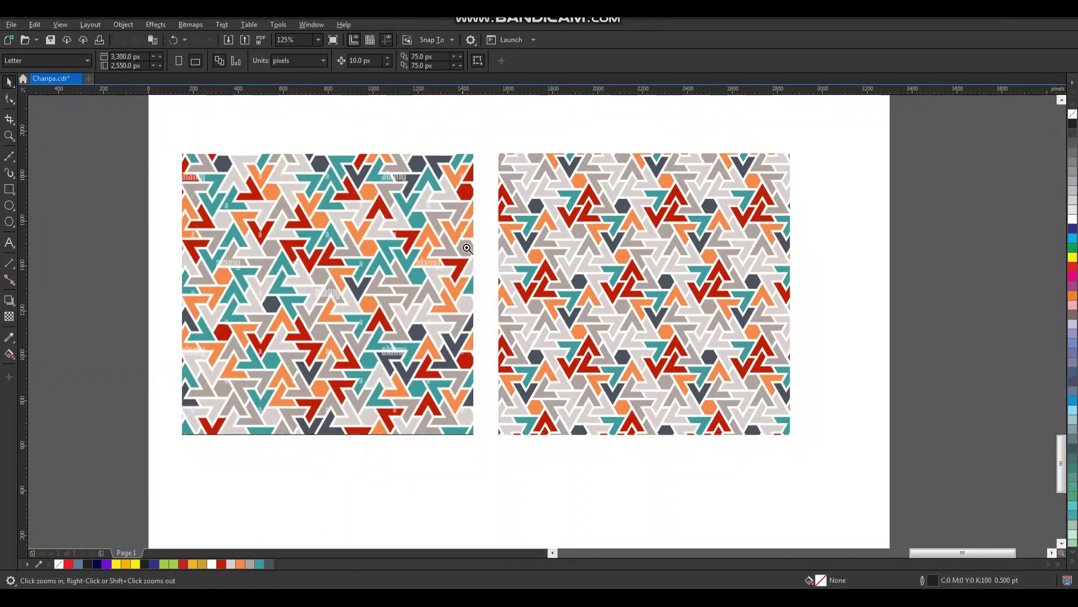
drag(465, 229, 408, 267)
scroll(440, 277, down, 8)
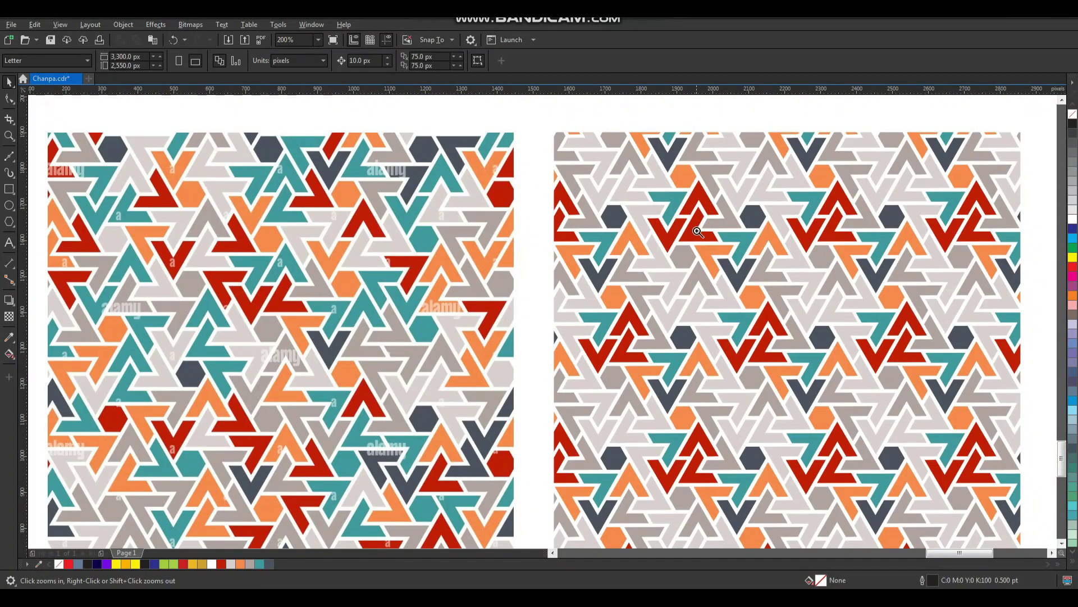
scroll(752, 279, up, 6)
scroll(750, 274, down, 6)
drag(851, 196, 418, 401)
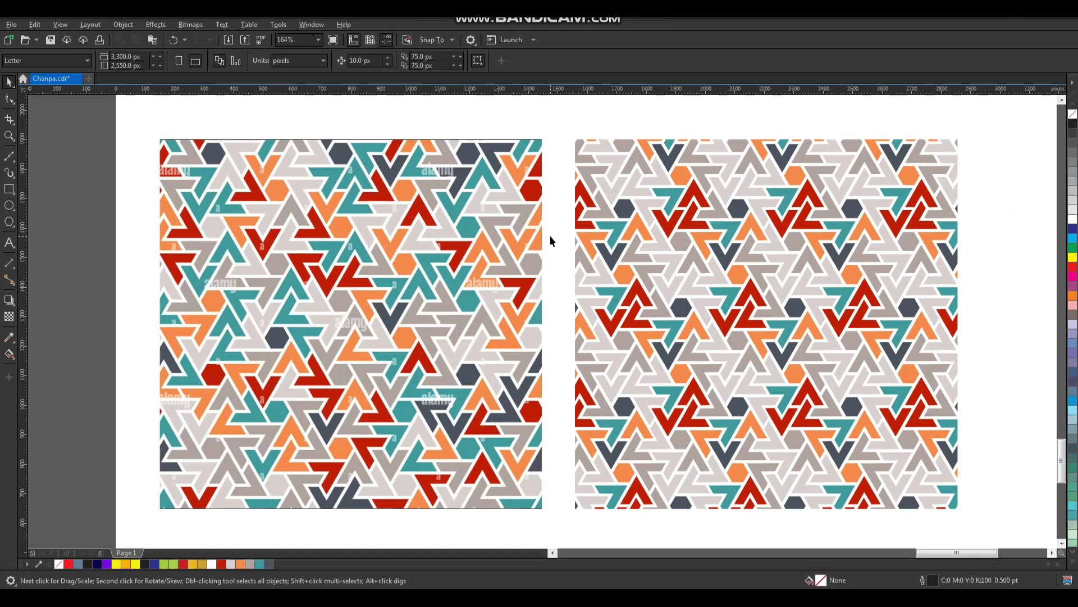
- Start the Rectangle tool to draw a new rectangle
key(F6)
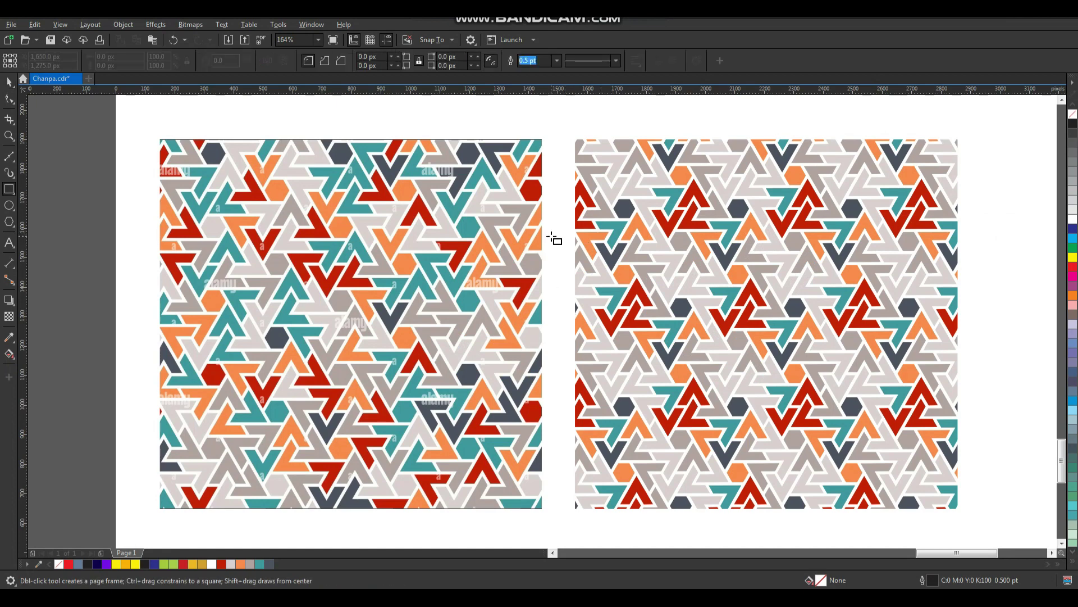